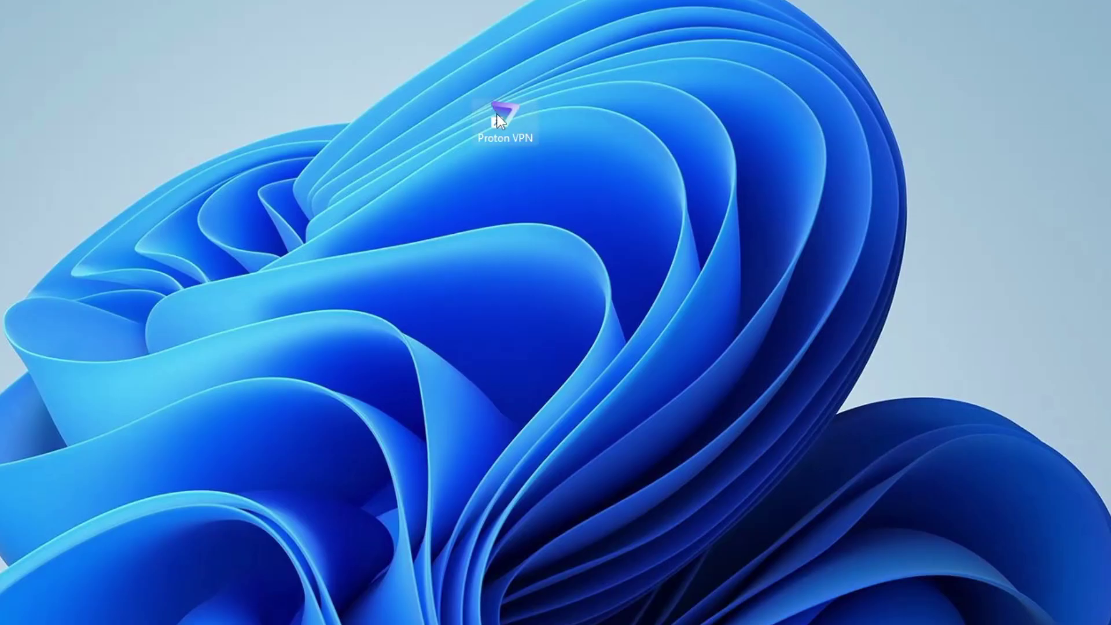
Show the Proton VPN shortcut's classic context menu via Show more options, then directly with Shift+right-click
right_click(501, 115)
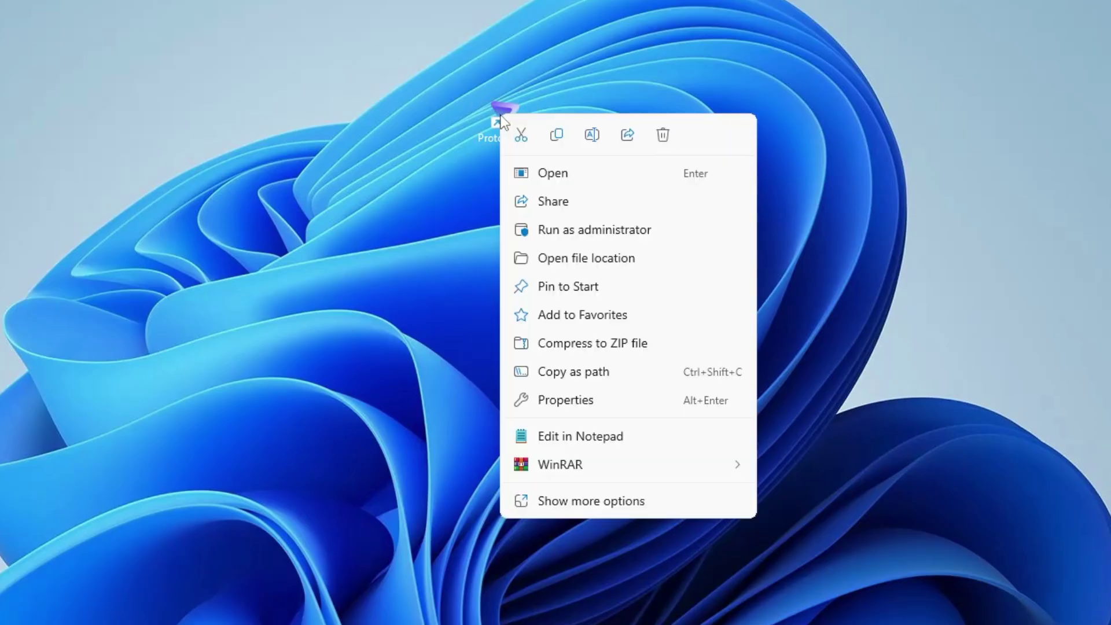
click(590, 501)
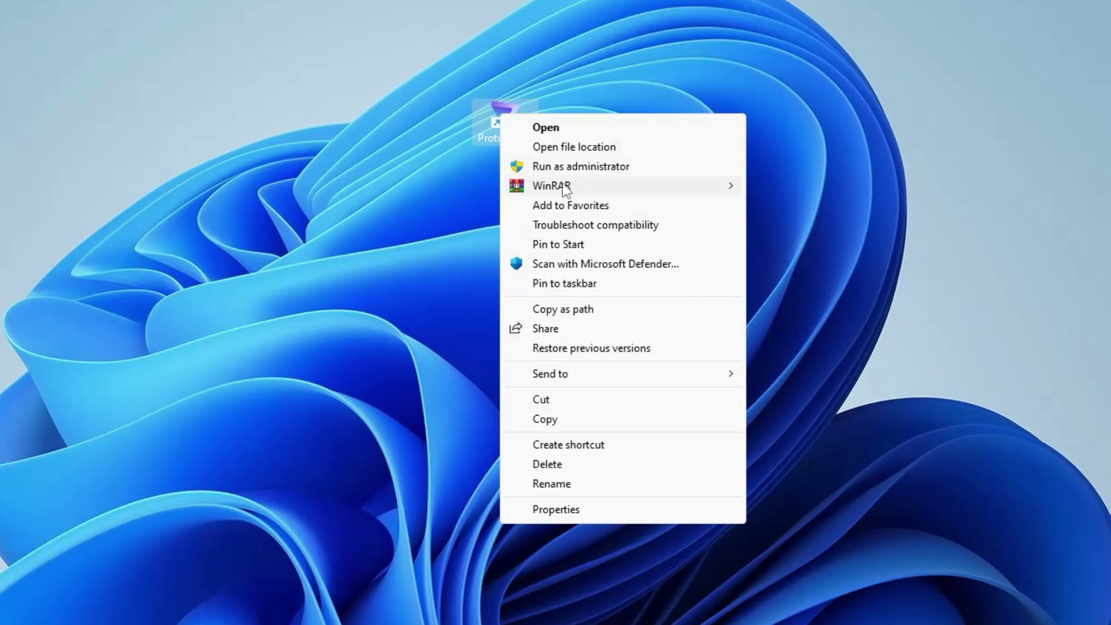
click(608, 65)
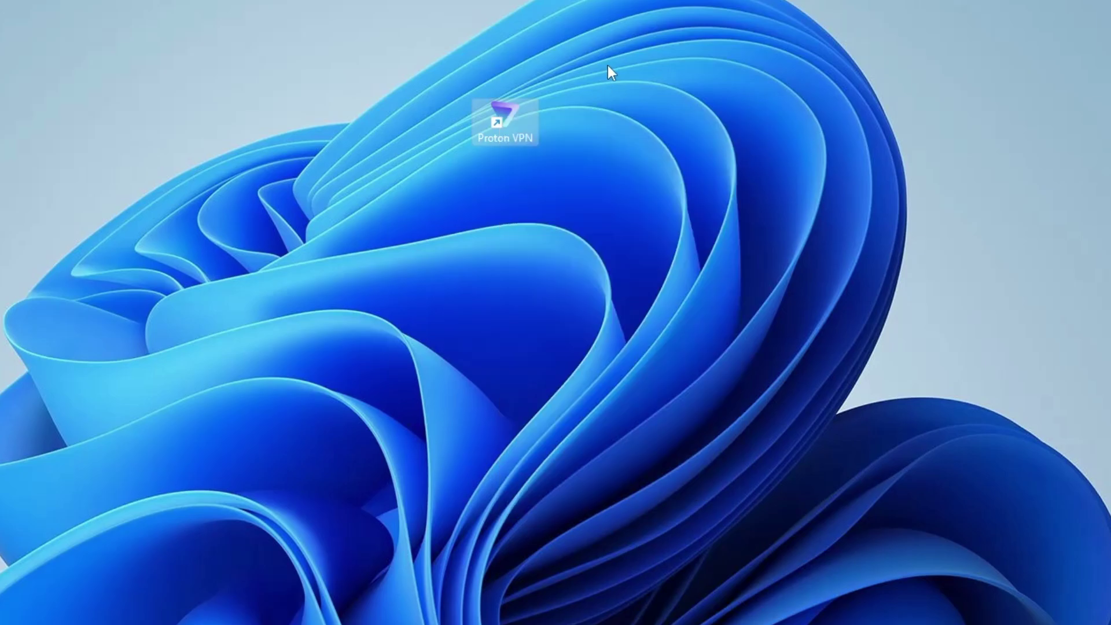
right_click(508, 116)
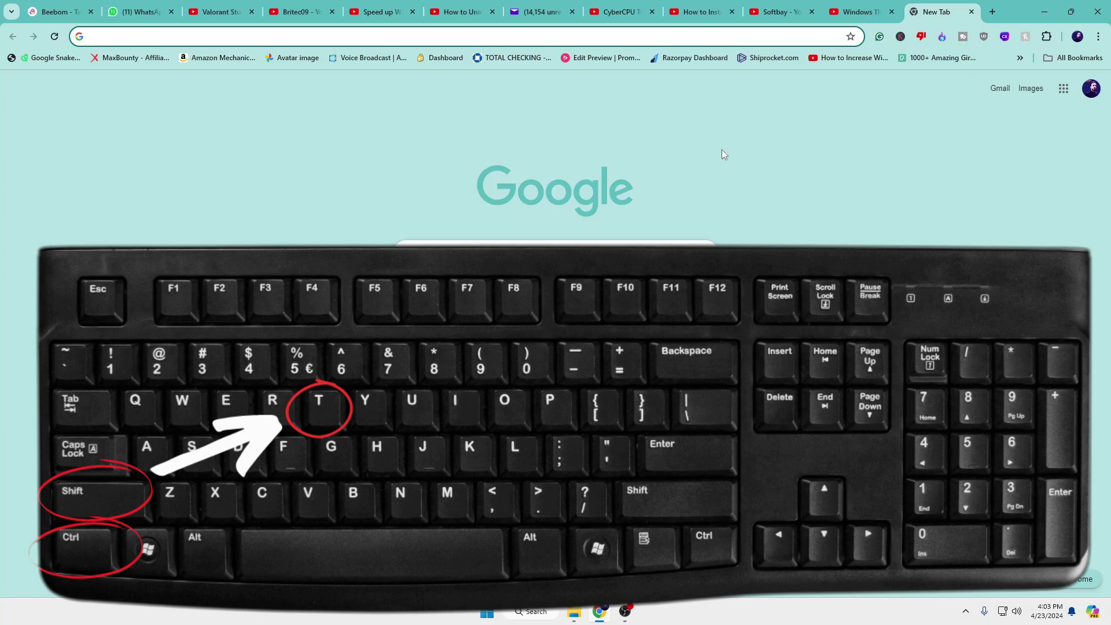
Reopen the last closed theverge.com tab with Ctrl+Shift+T
key(ctrl+shift+t)
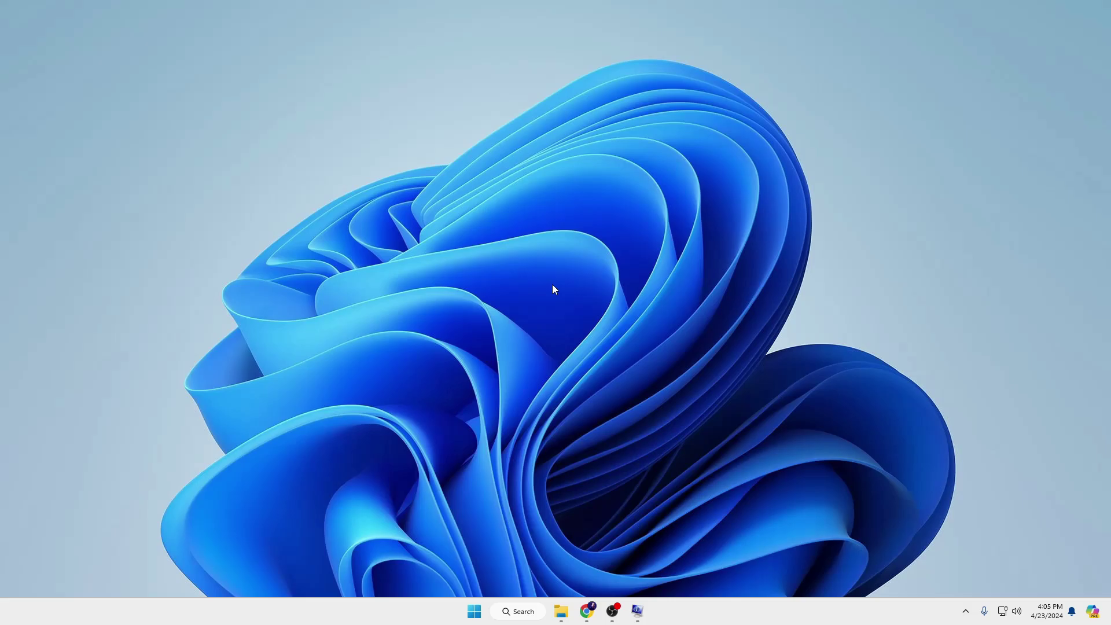
Bring up System Information from the taskbar and drag it fully onto the screen
click(637, 610)
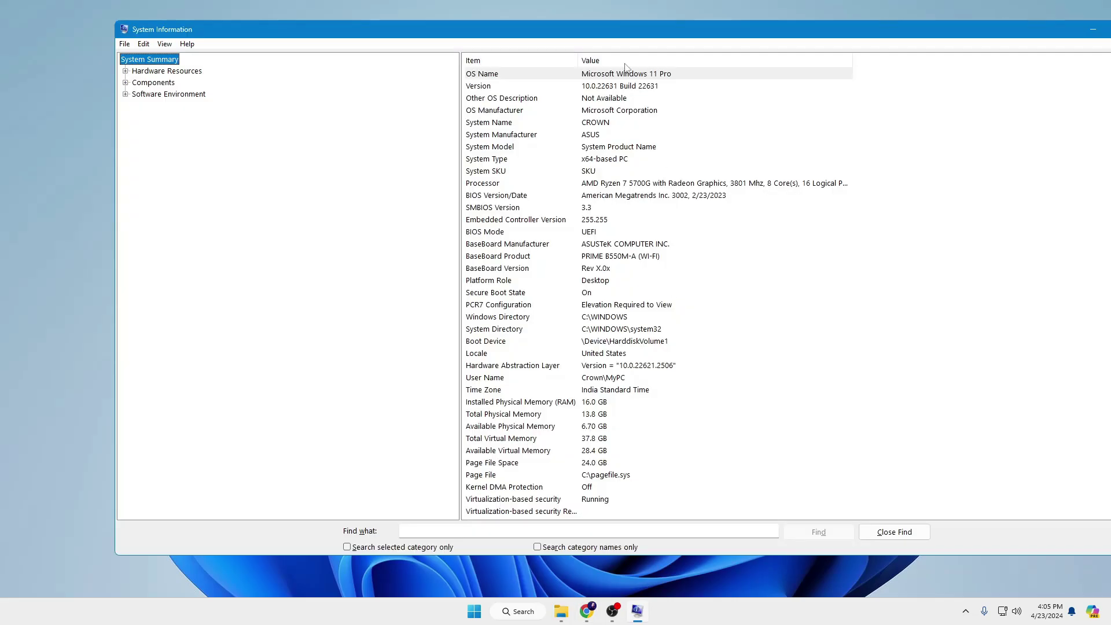
drag(618, 39, 522, 47)
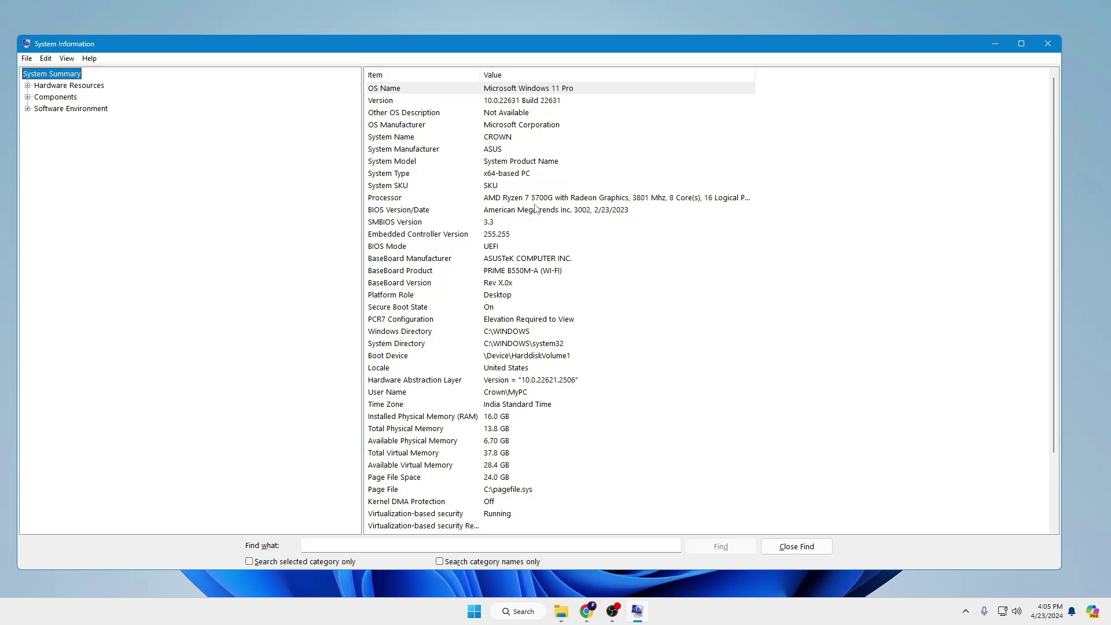
Launch Snipping Tool from search and snip a rectangle around the System Information window
click(523, 612)
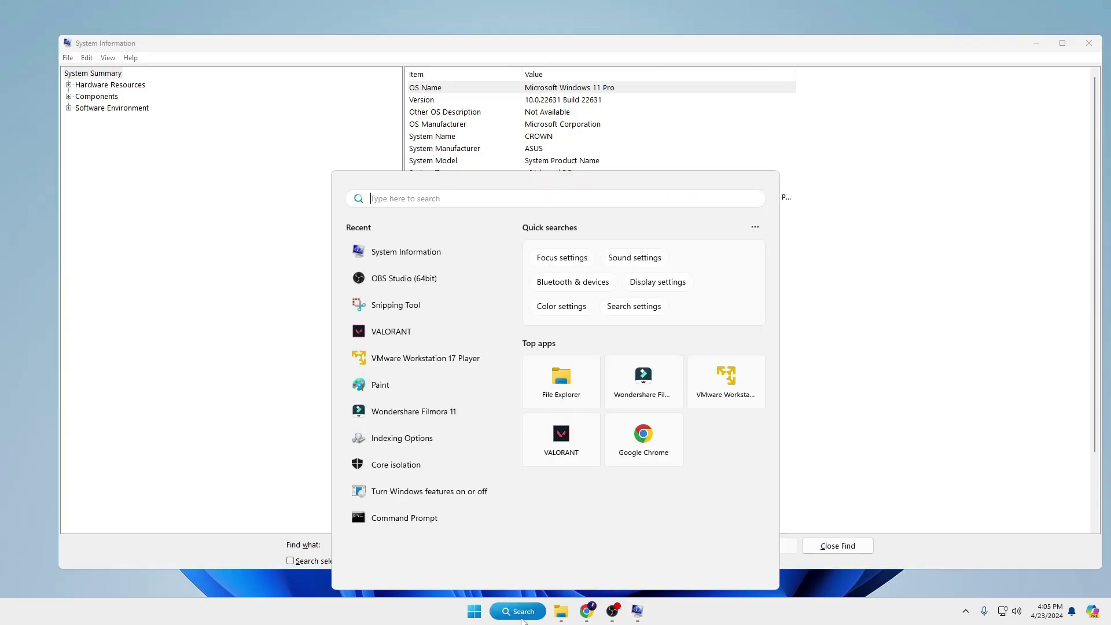
text(snipping)
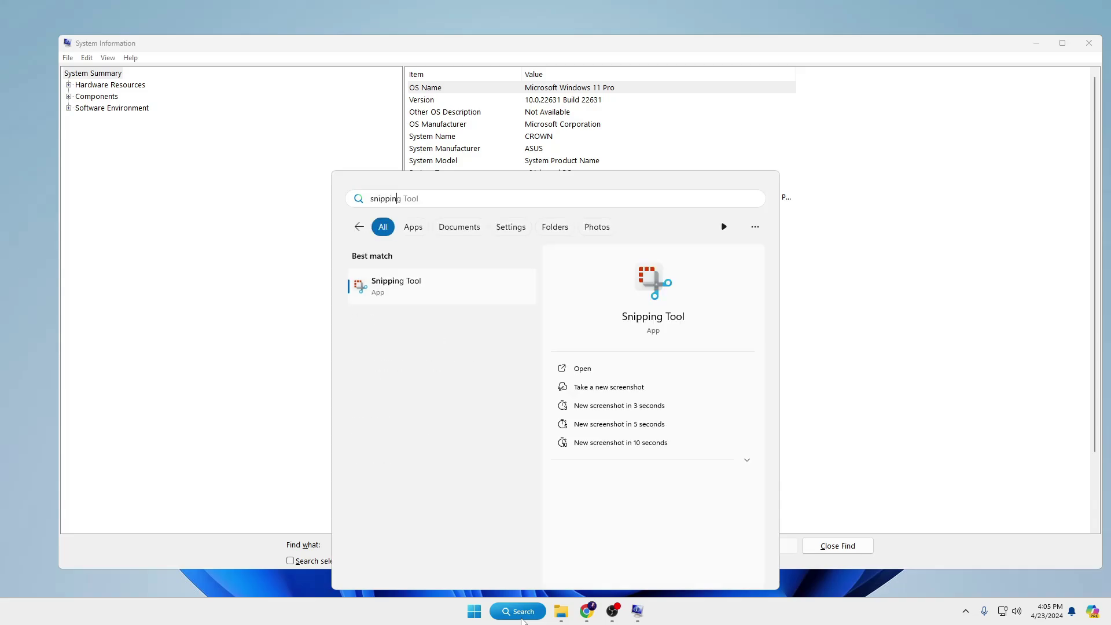
click(421, 285)
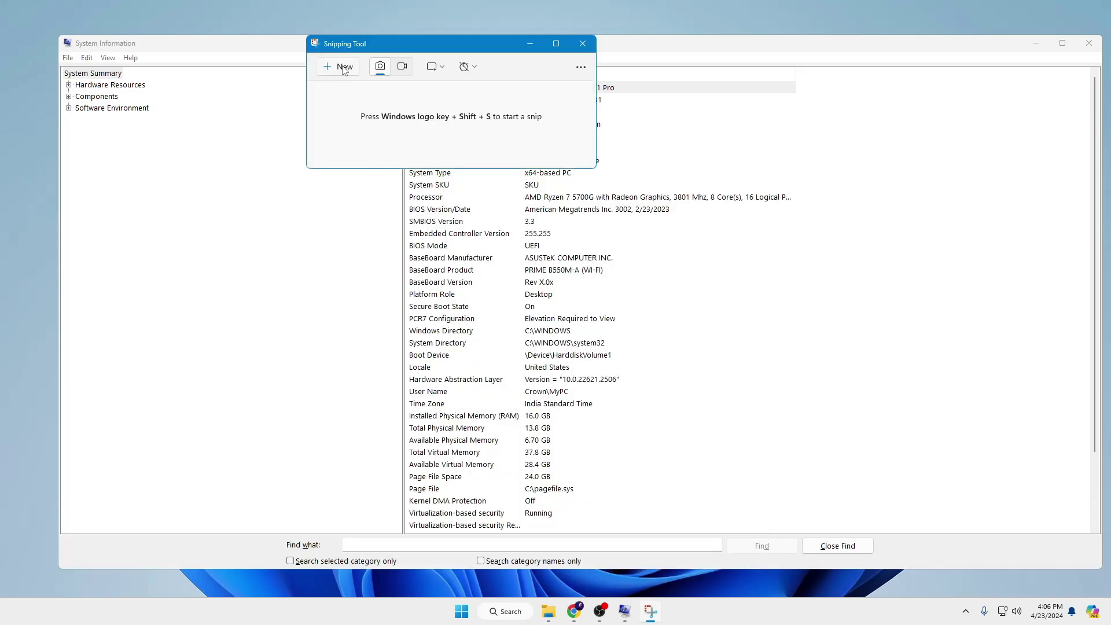
click(344, 68)
drag(54, 30, 826, 535)
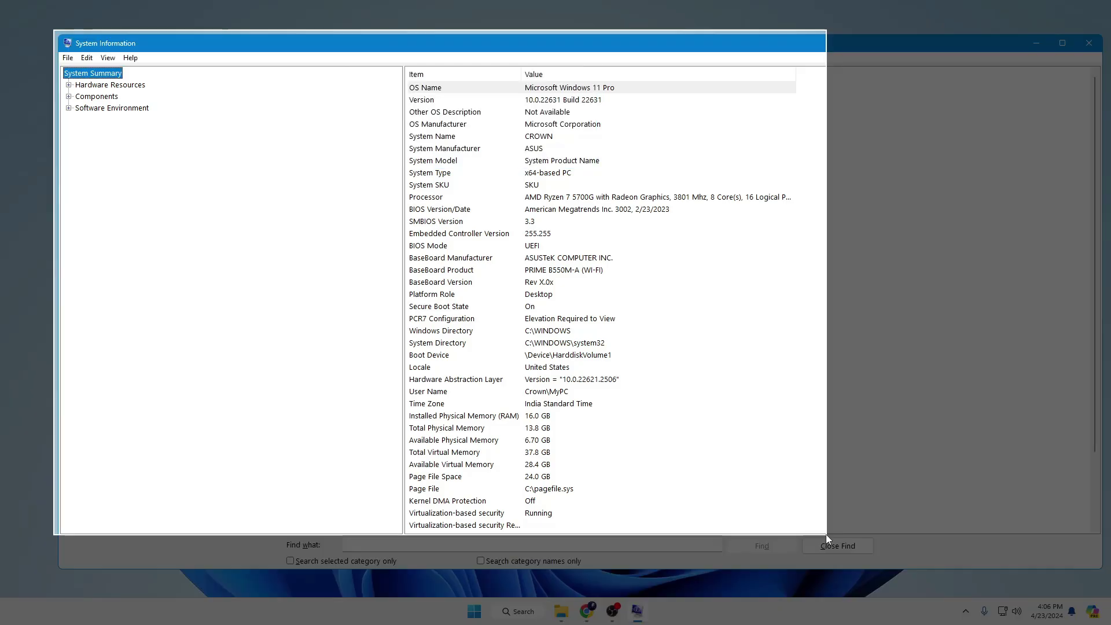
drag(825, 533, 831, 537)
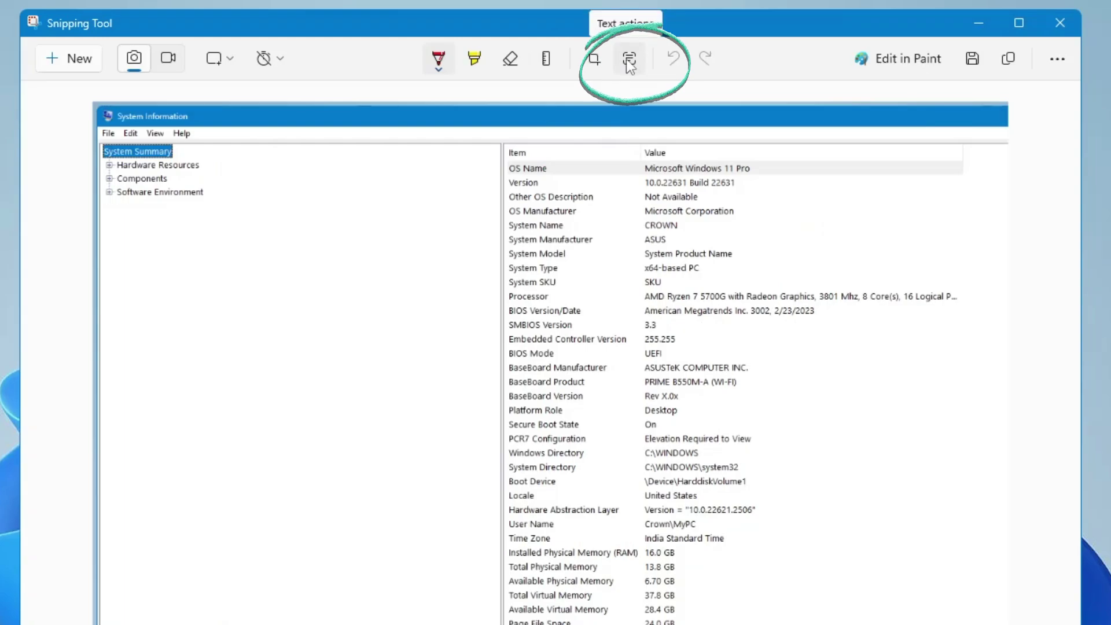
Use Text actions to copy all of the snip's text, then bring up a blank Notepad tab
click(629, 62)
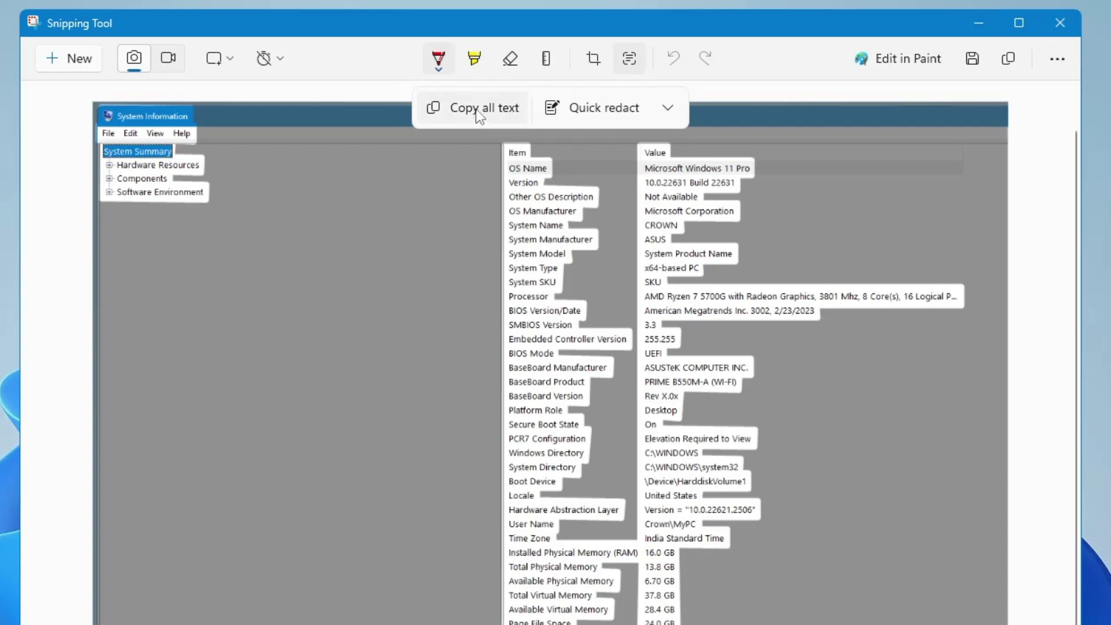
click(480, 116)
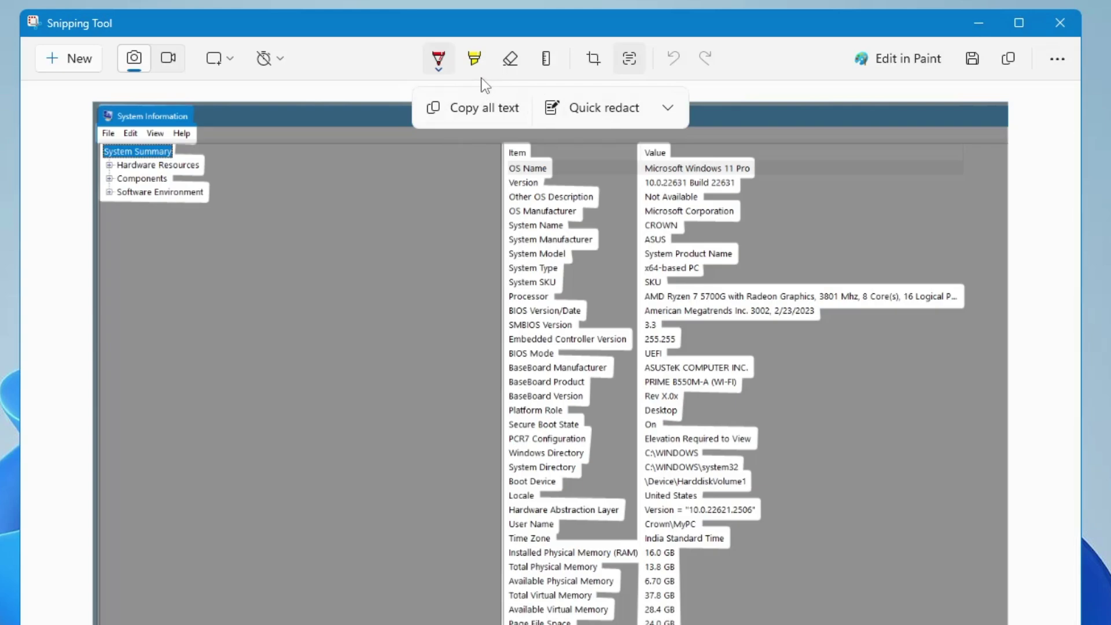
click(474, 108)
Paste the System Information text into the Untitled Notepad tab and scroll back up through it
key(alt+Tab)
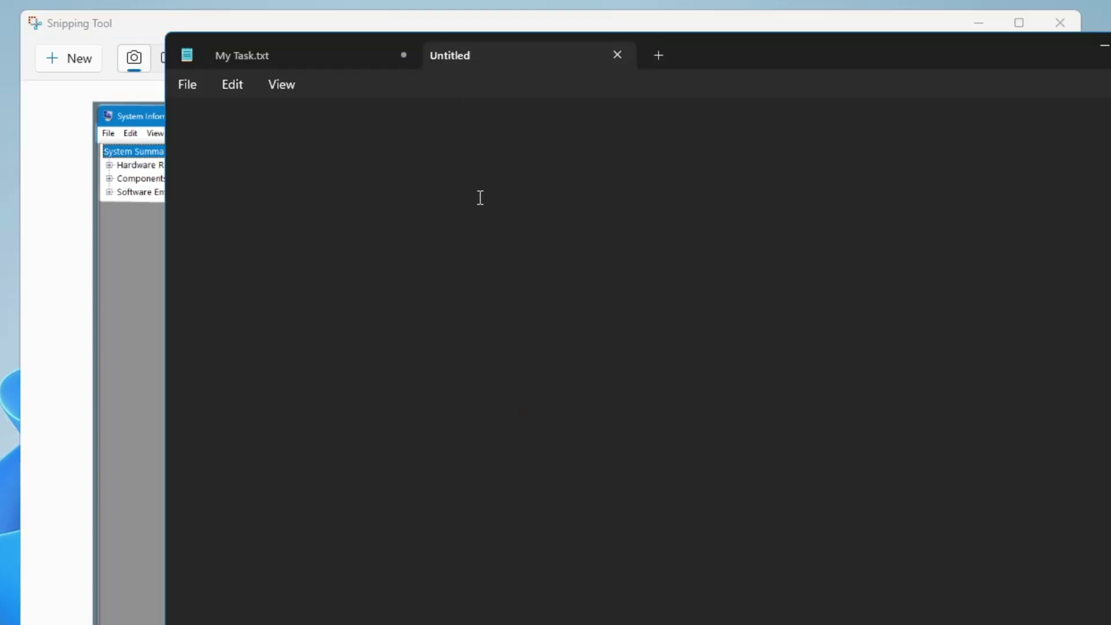
key(ctrl+v)
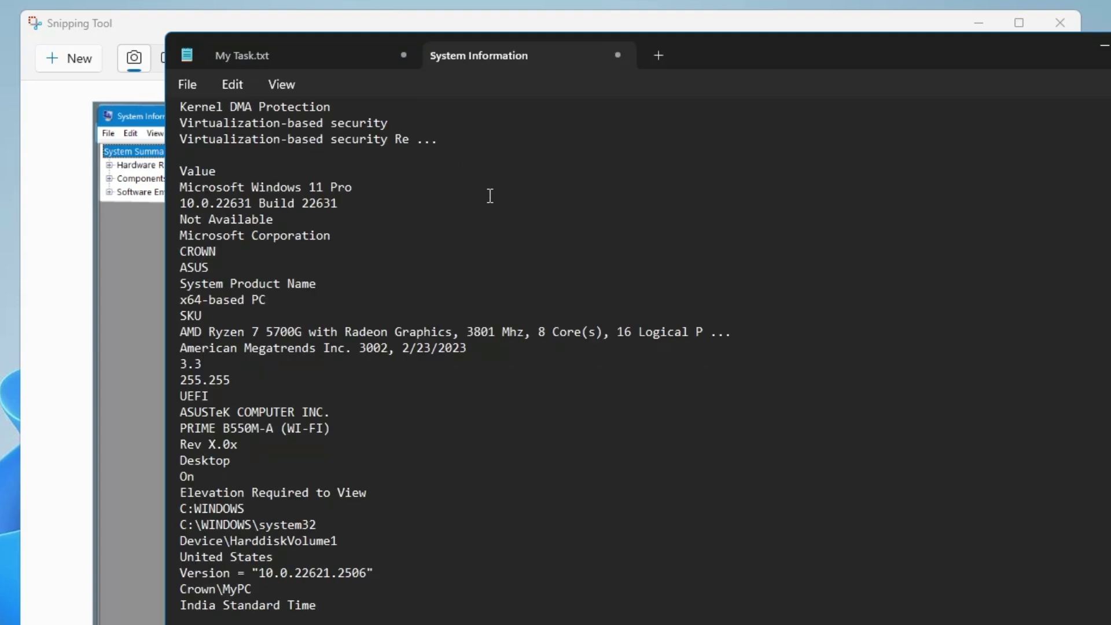
scroll(255, 474, up, 5)
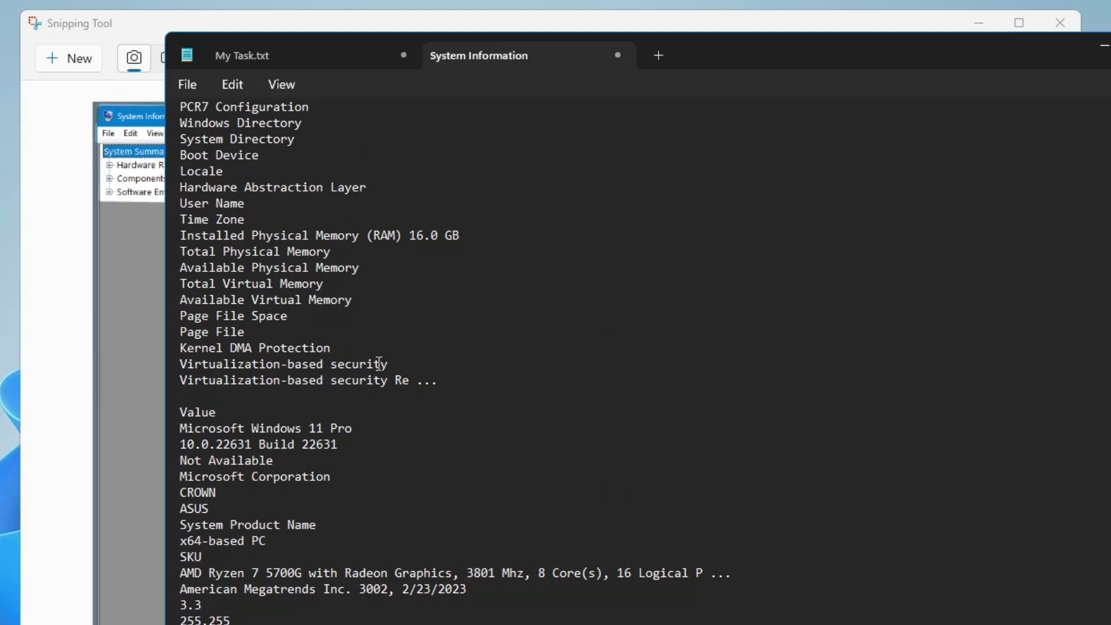
scroll(322, 376, up, 4)
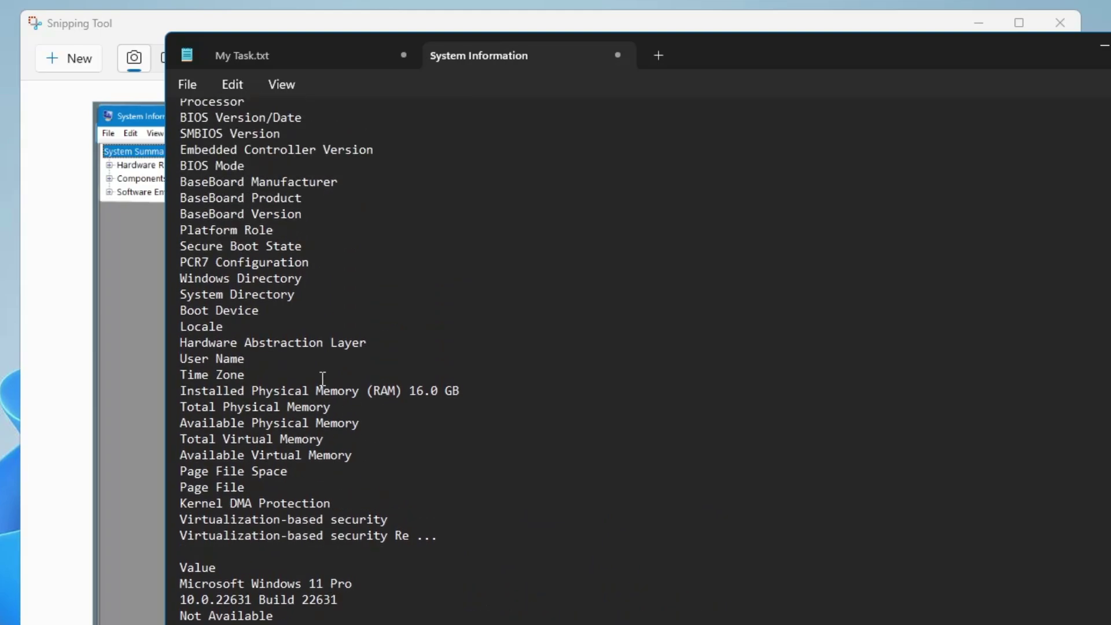
drag(297, 331, 217, 293)
click(219, 294)
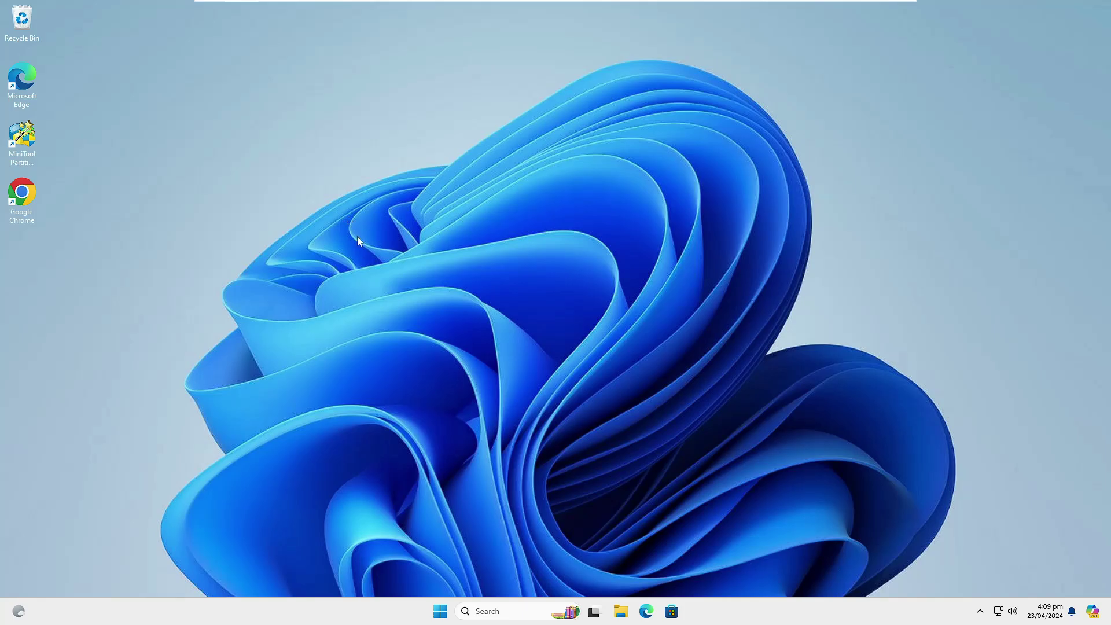
Start a new desktop shortcut with the target 'shutdown /r /fw /t 1'
right_click(557, 229)
mouse_move(592, 296)
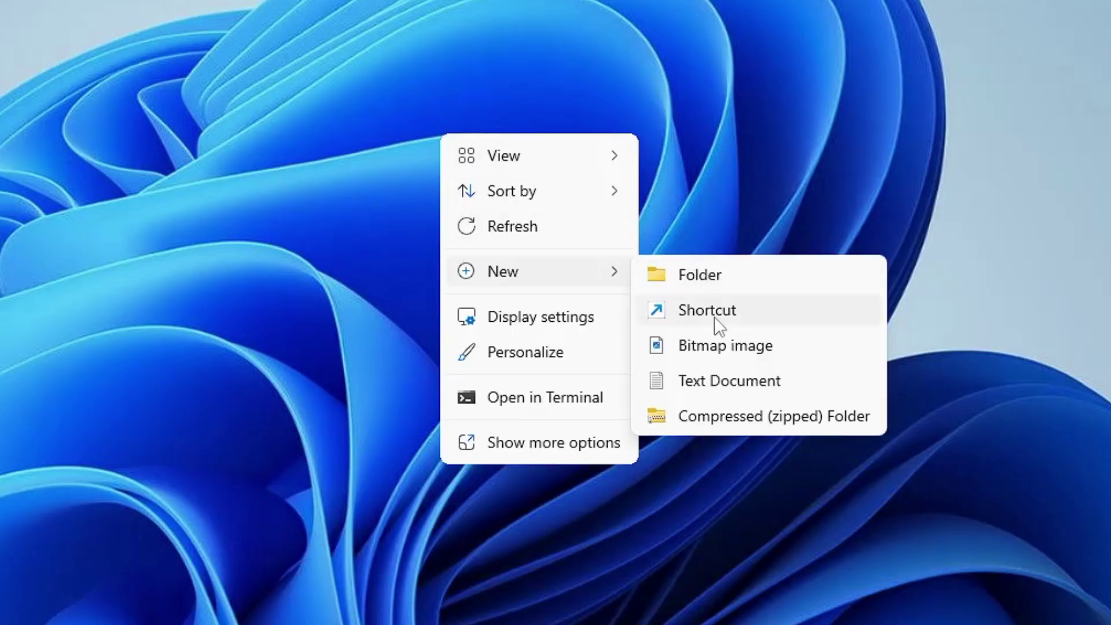
click(714, 317)
text(shut)
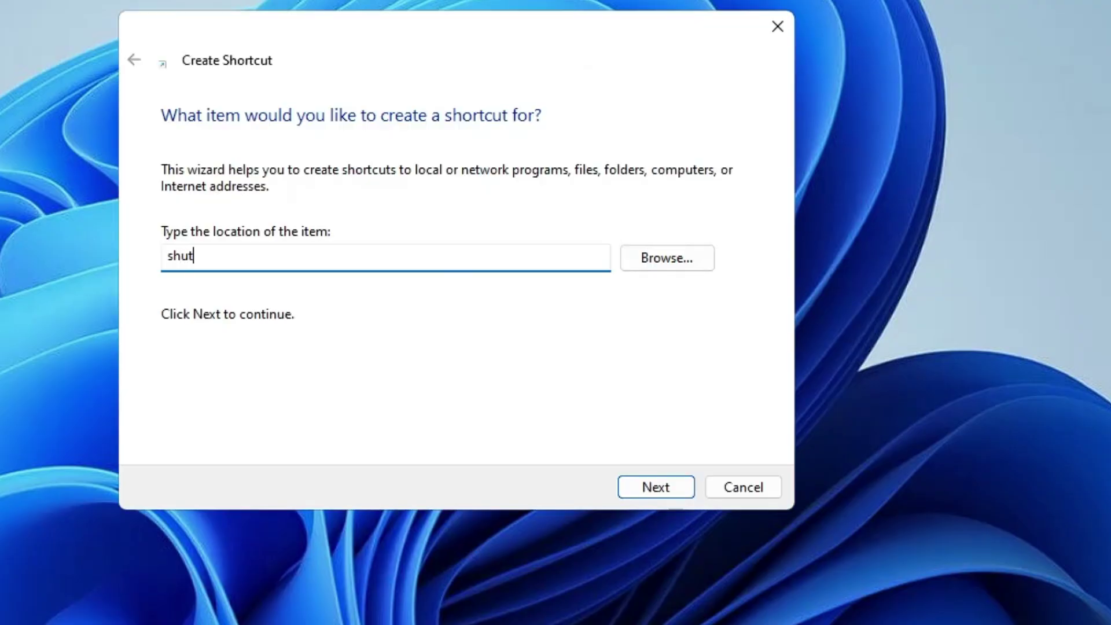
text(dow)
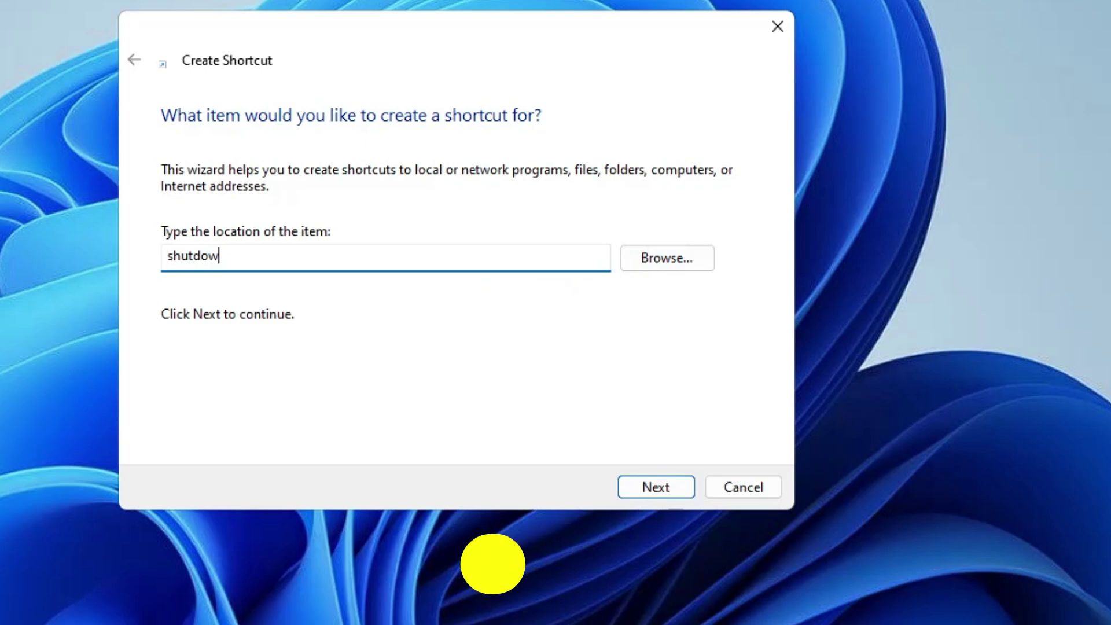
text(n /r)
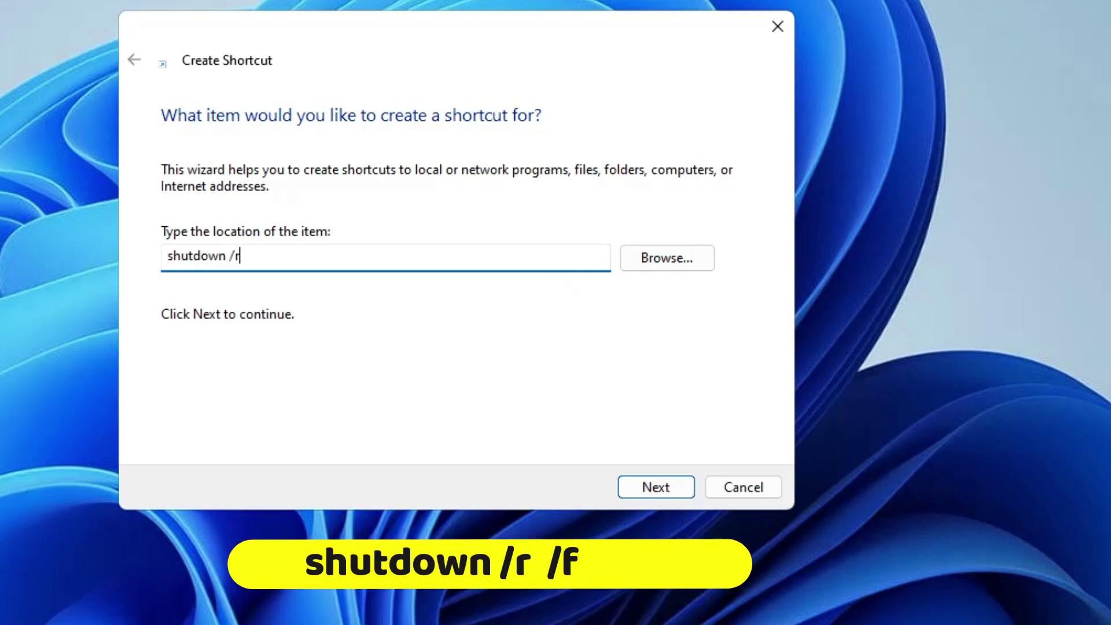
text( /fw)
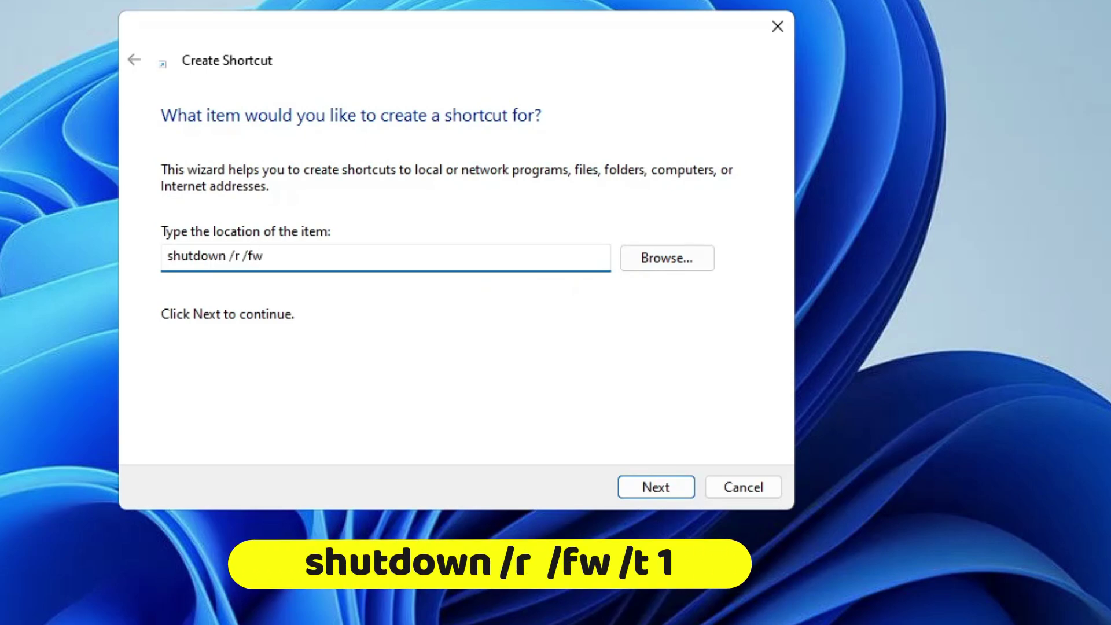
text( /t 1)
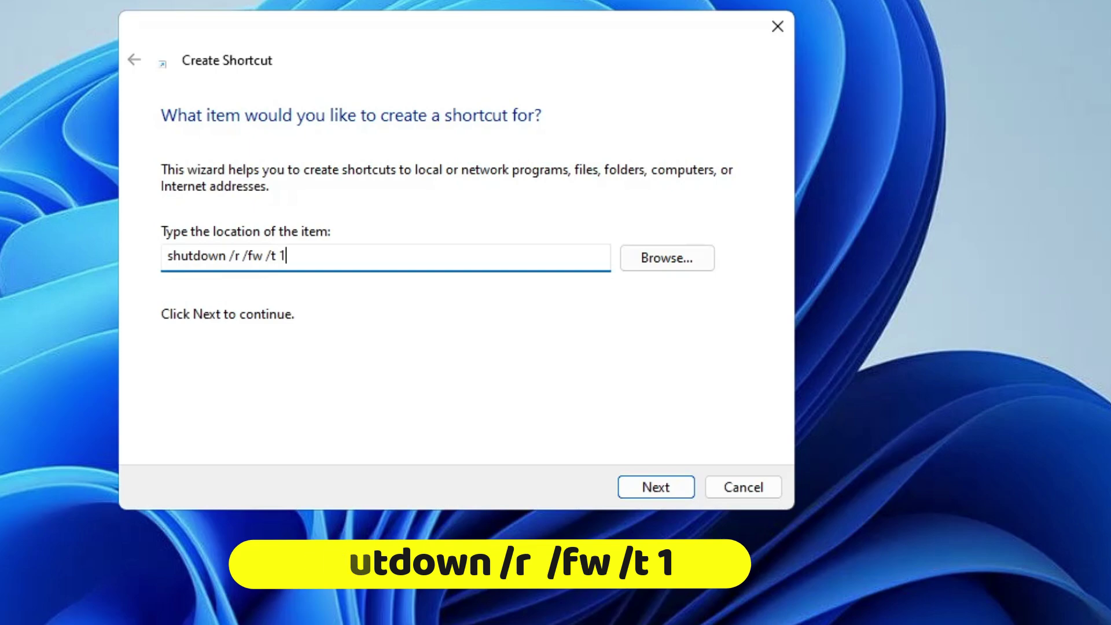
Name the new shortcut BIOS
click(670, 486)
key(BackSpace)
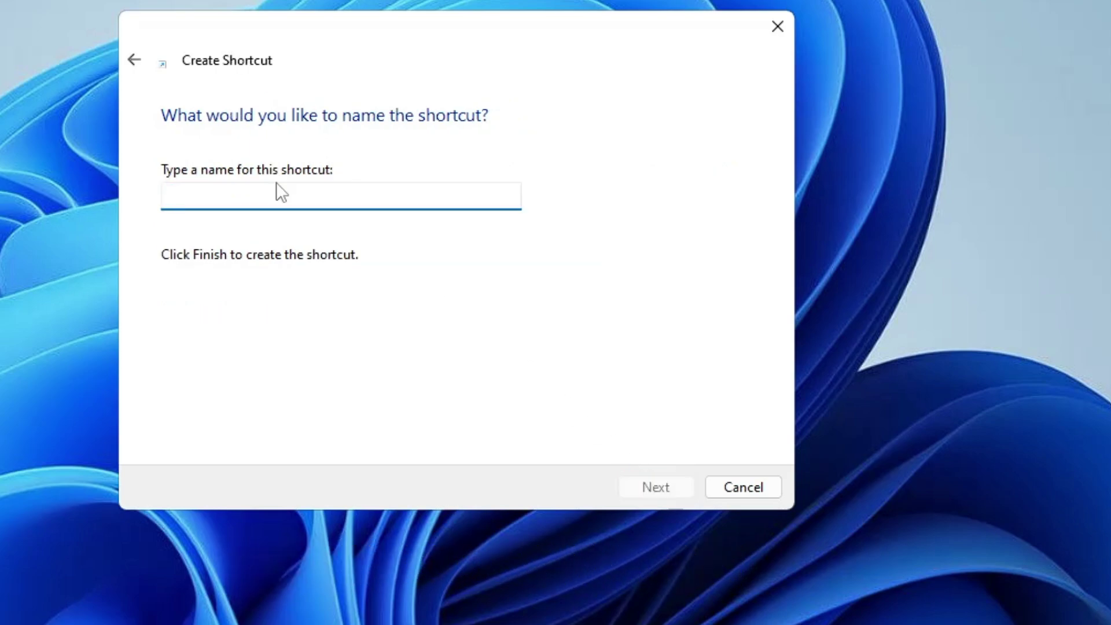
text(BIOS)
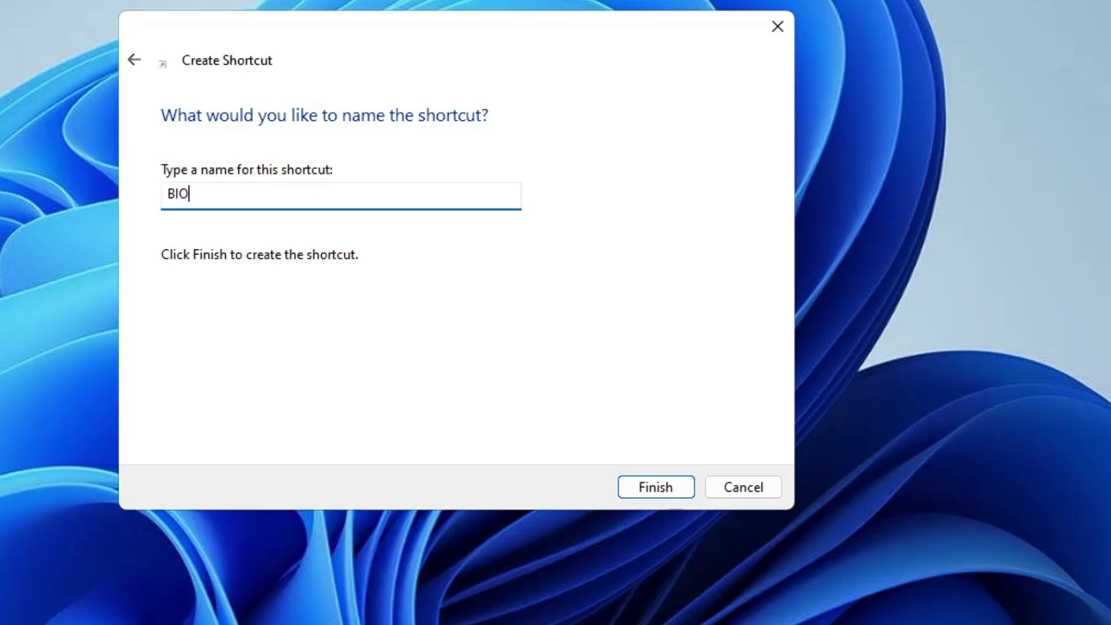
key(BackSpace)
key(BackSpace)
text(OS Ahio)
key(BackSpace)
key(BackSpace)
key(BackSpace)
key(BackSpace)
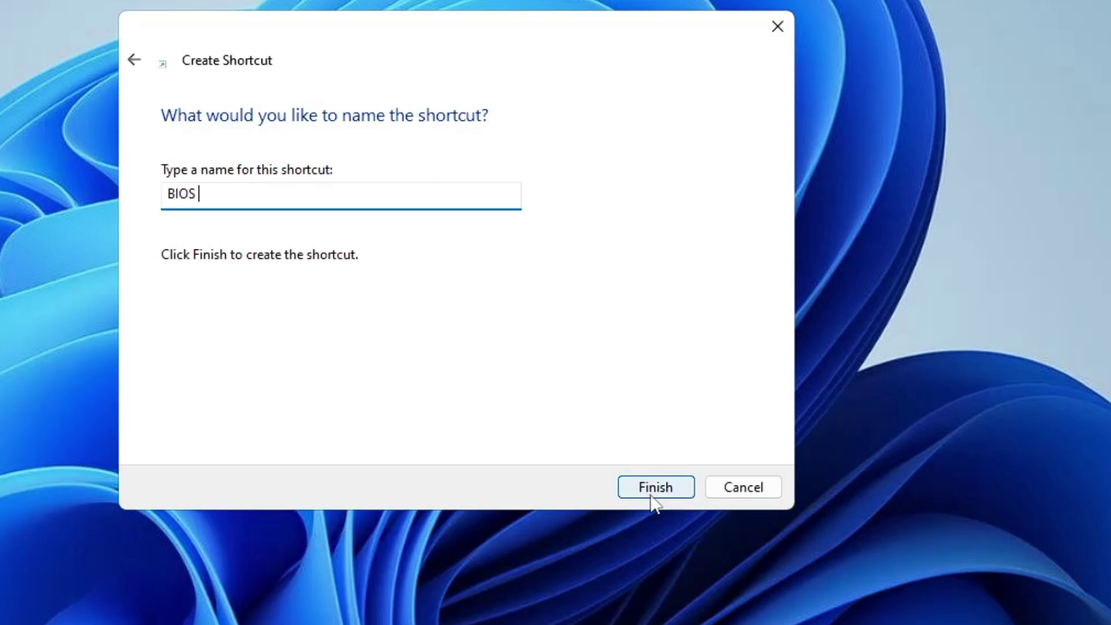
Finish the BIOS shortcut and enable Run as administrator in its advanced properties
click(655, 490)
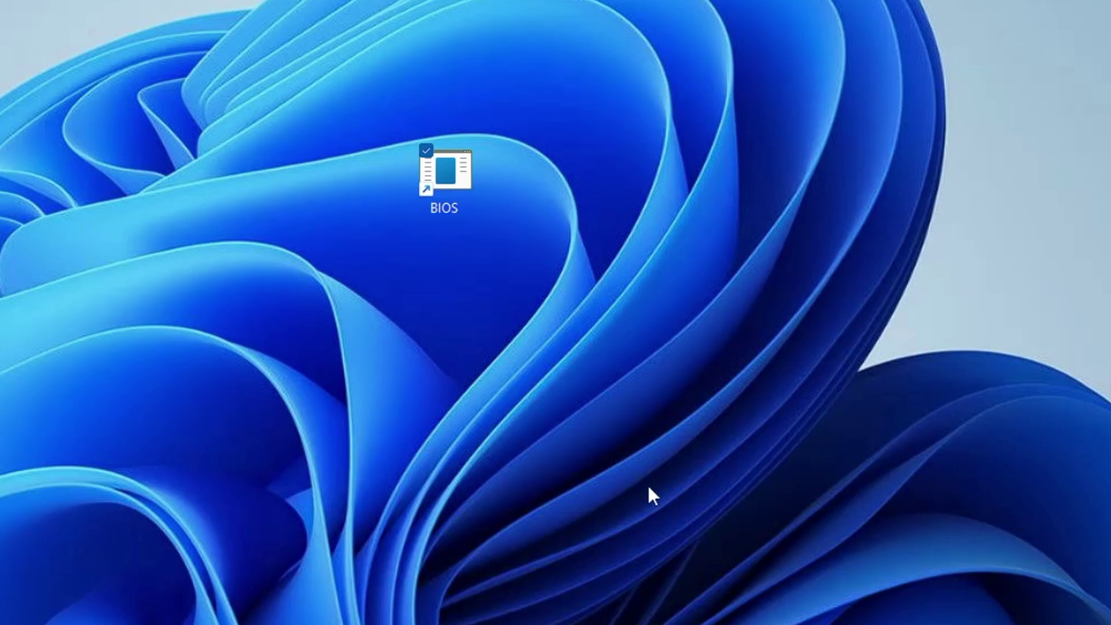
right_click(472, 174)
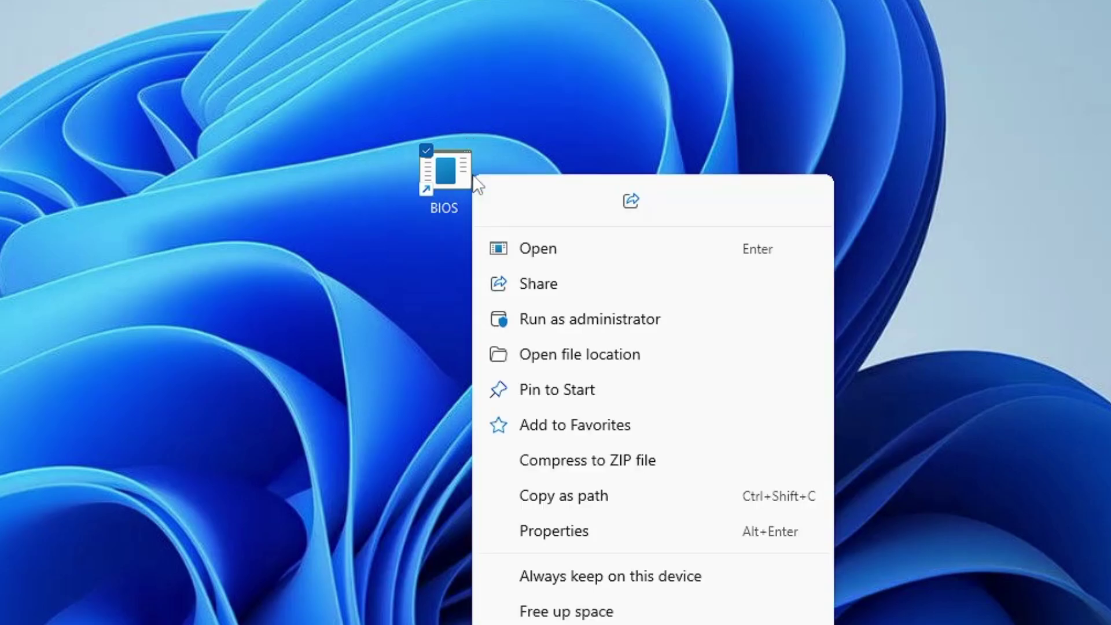
click(549, 532)
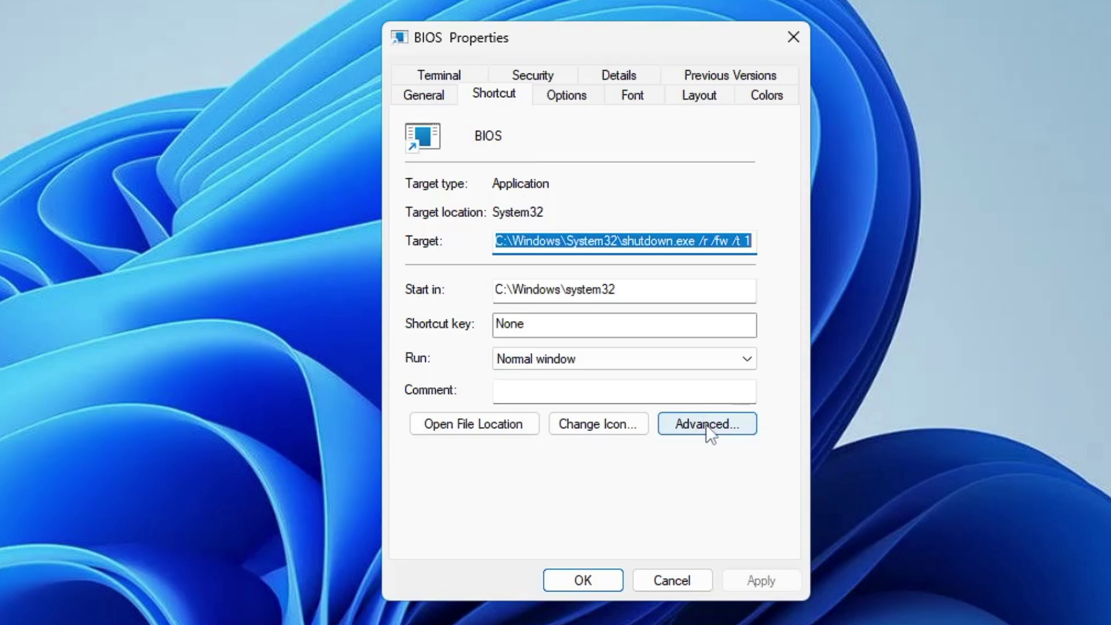
click(707, 425)
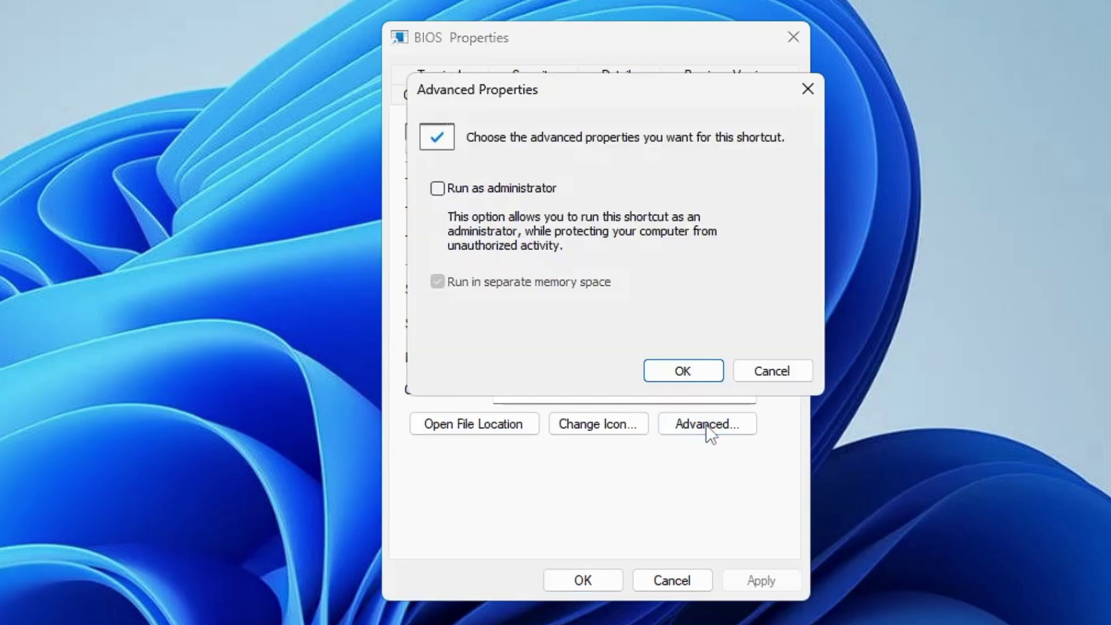
click(437, 189)
click(680, 374)
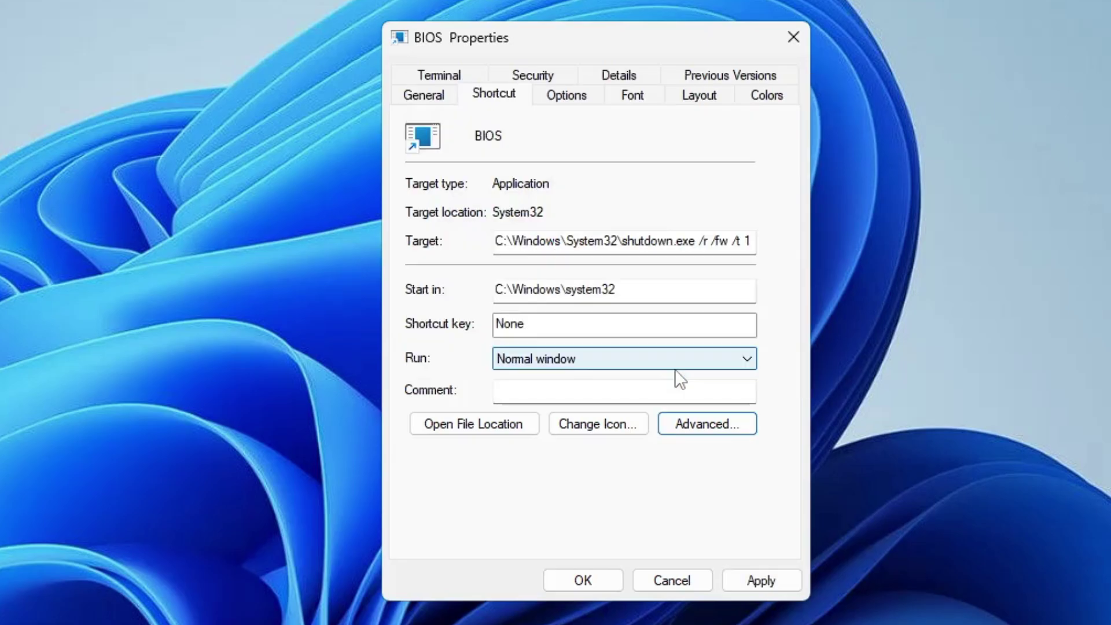
click(765, 582)
click(585, 580)
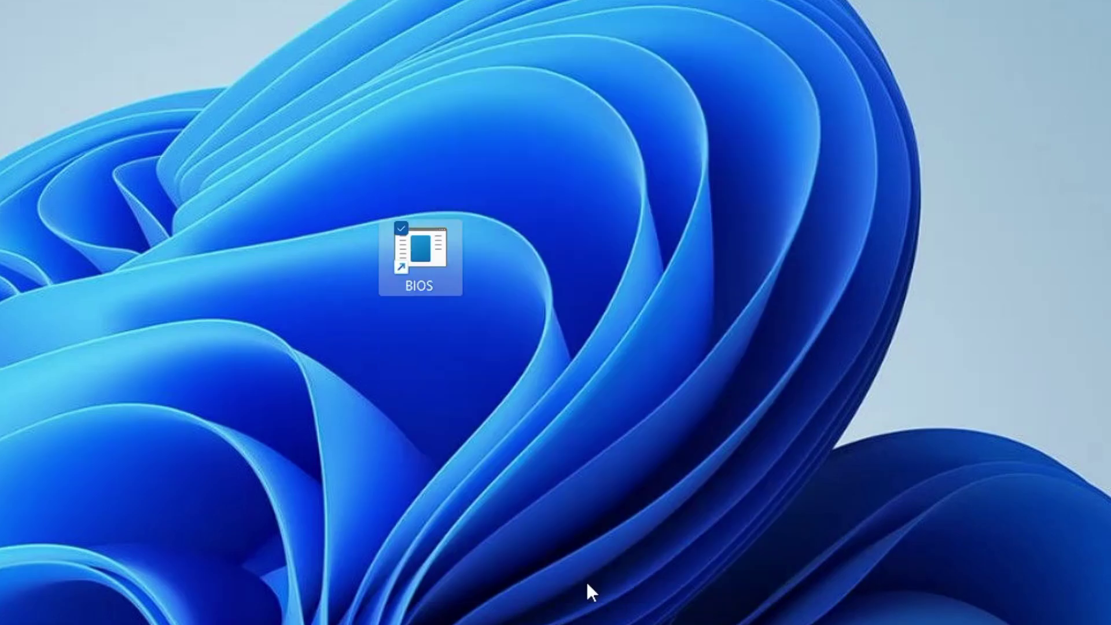
click(500, 452)
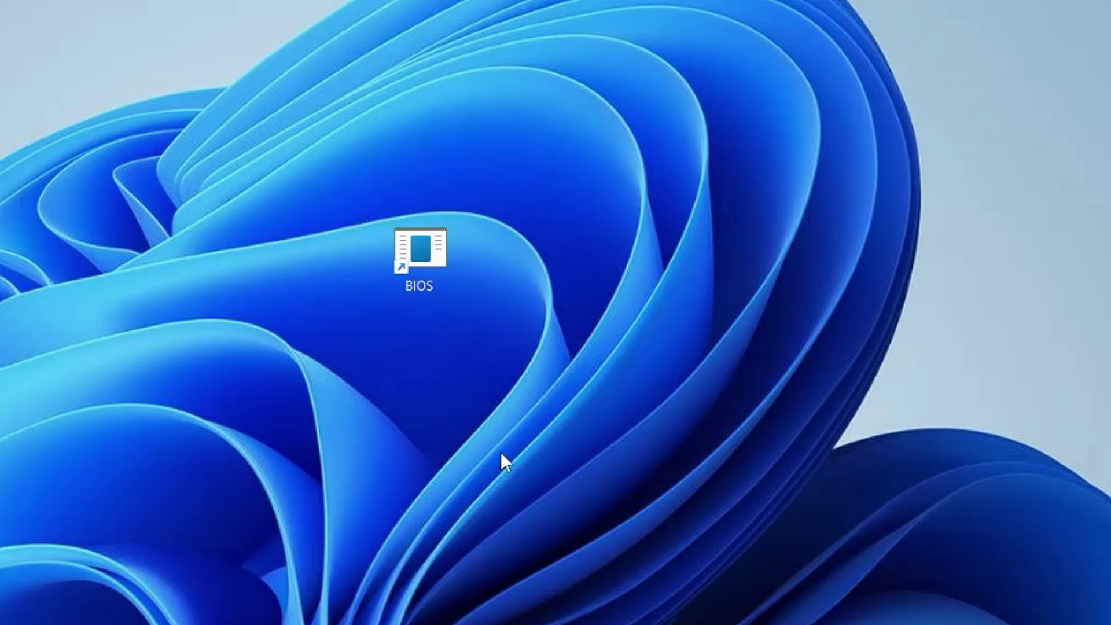
Launch the BIOS desktop shortcut to restart into the firmware
double_click(426, 266)
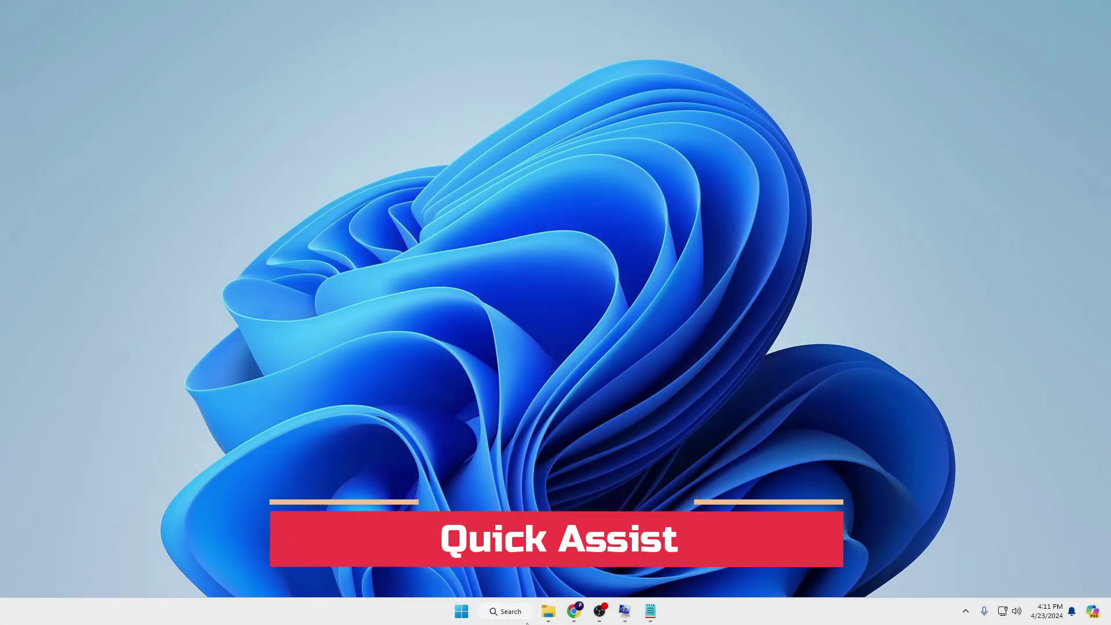
click(526, 623)
text(q)
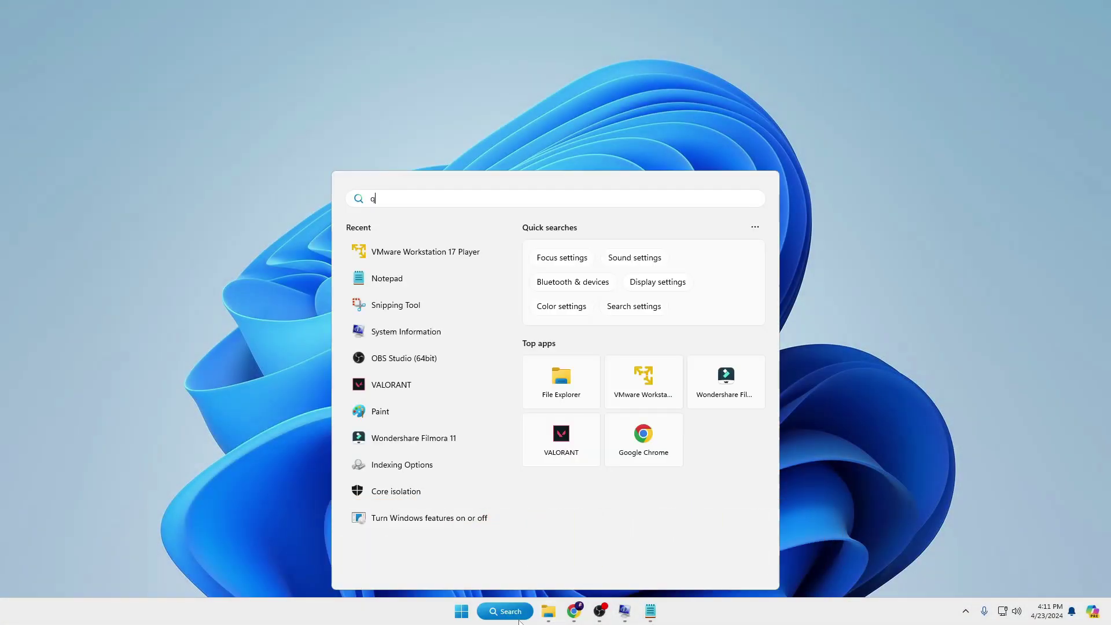
text(uick)
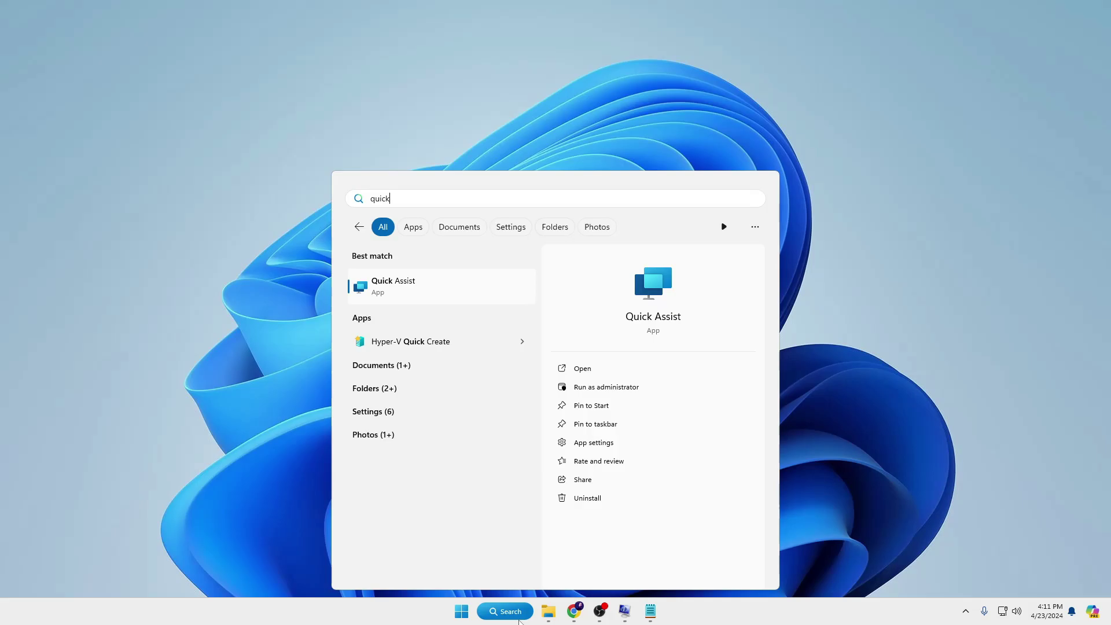
click(459, 278)
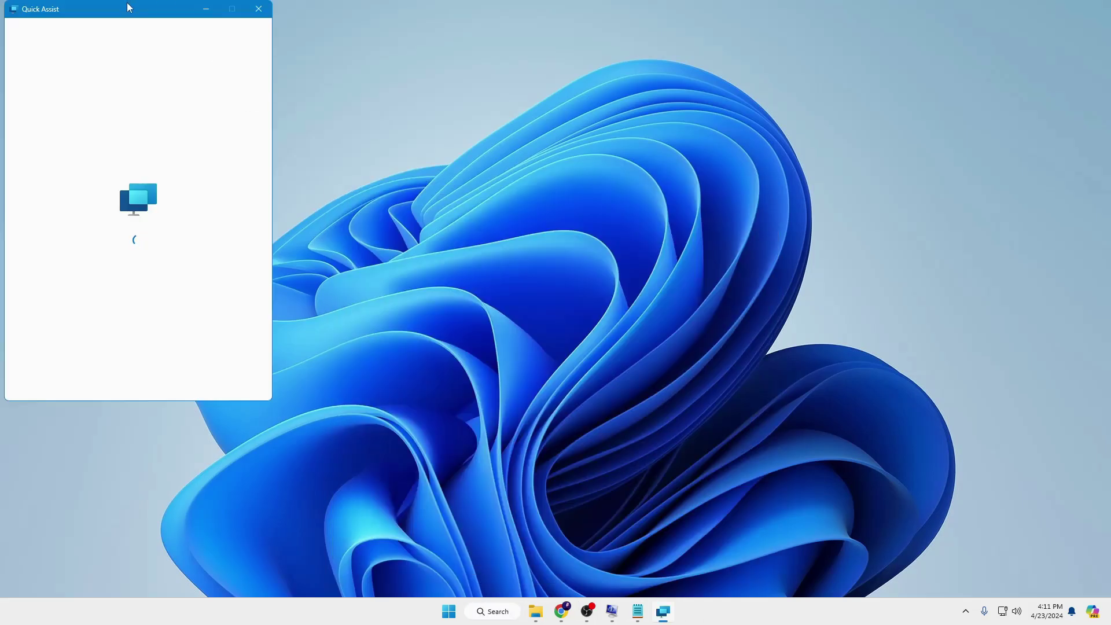
drag(129, 7, 543, 53)
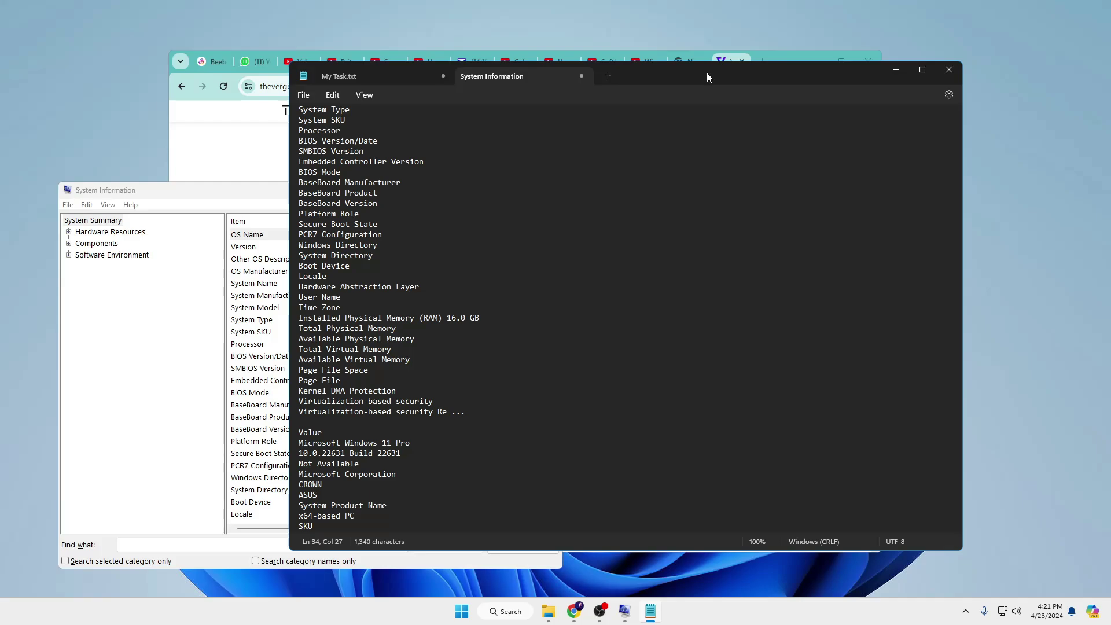
Shake the Notepad window to minimize System Information and Chrome, then reposition Notepad
drag(707, 71, 655, 34)
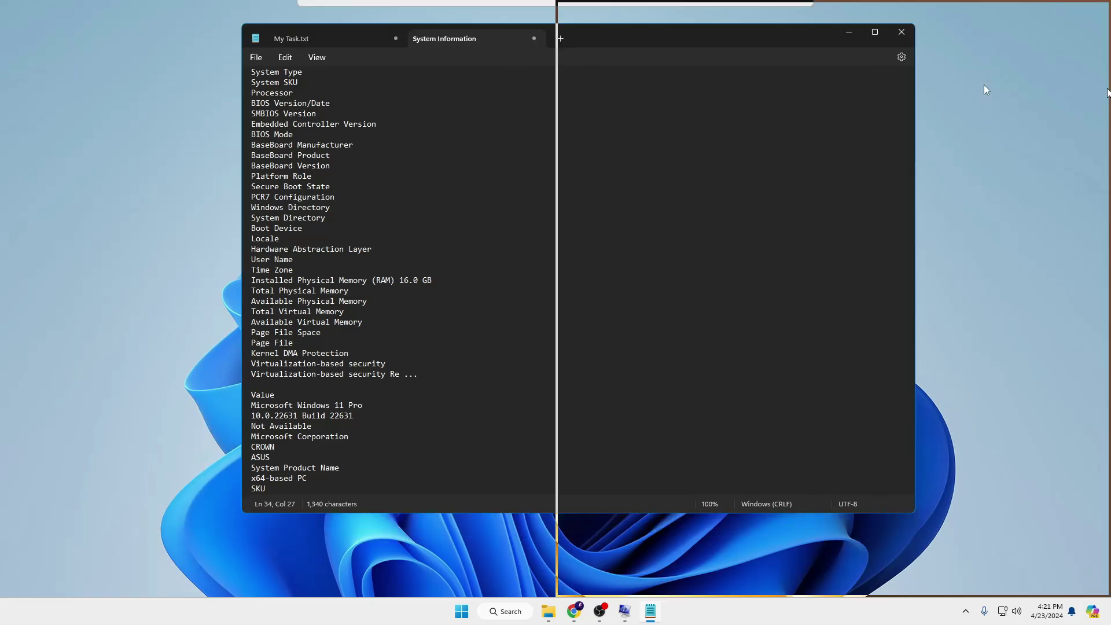
drag(644, 35, 525, 75)
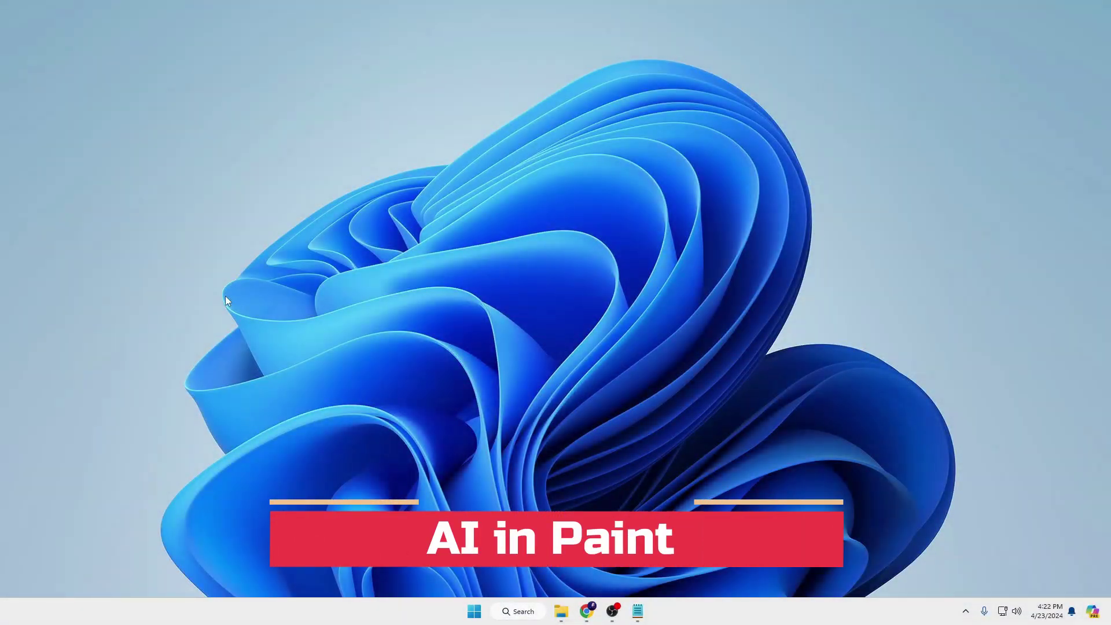
Launch Paint from a Windows search for 'paint' and bring up the Cocreator panel
click(520, 611)
text(paint)
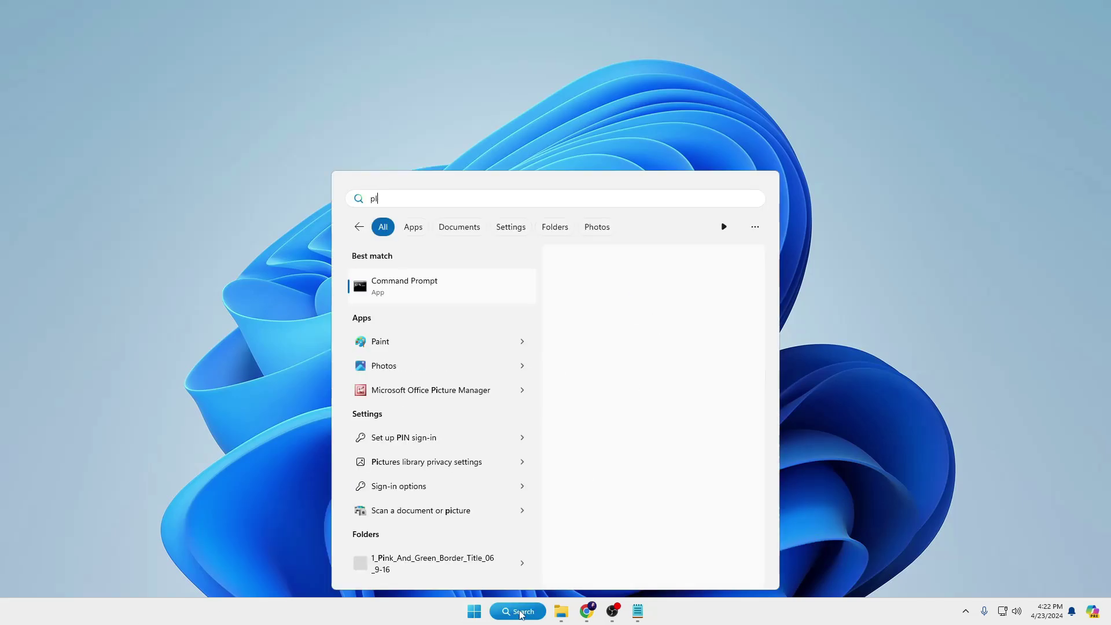
key(Return)
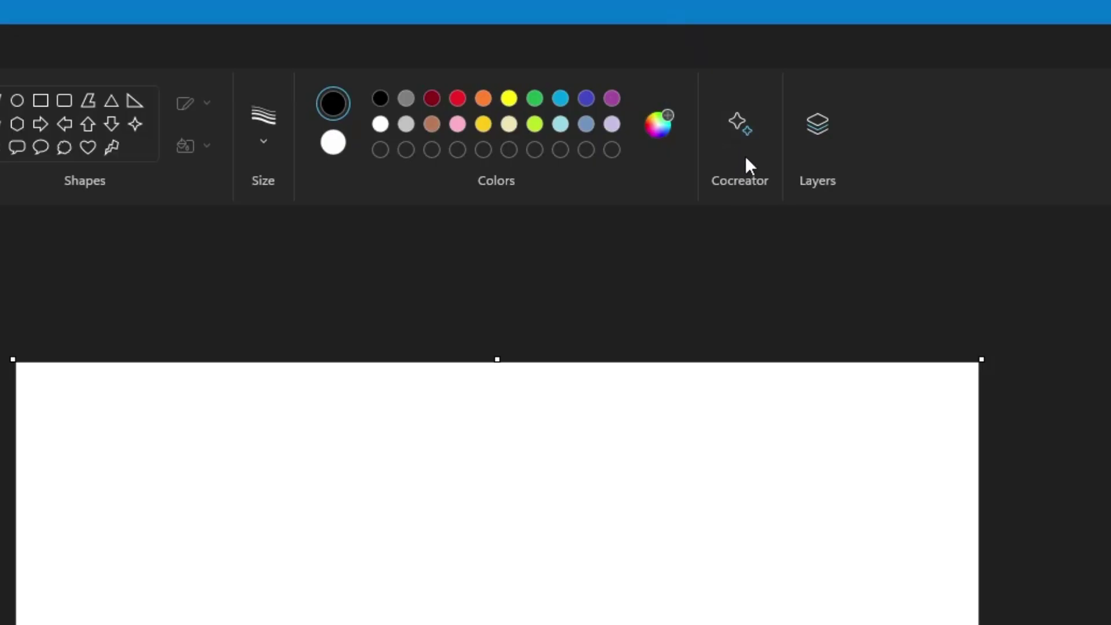
click(746, 161)
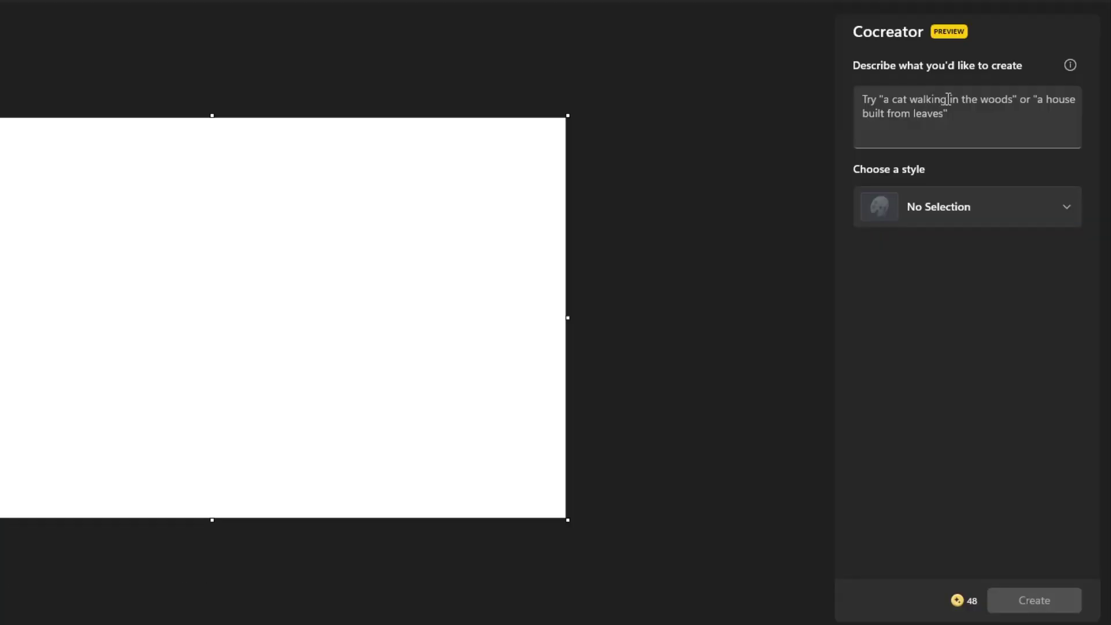
Paste the prompt 'MAN CRYING IN SUNSET', pick the Anime style, and generate three variants
click(948, 99)
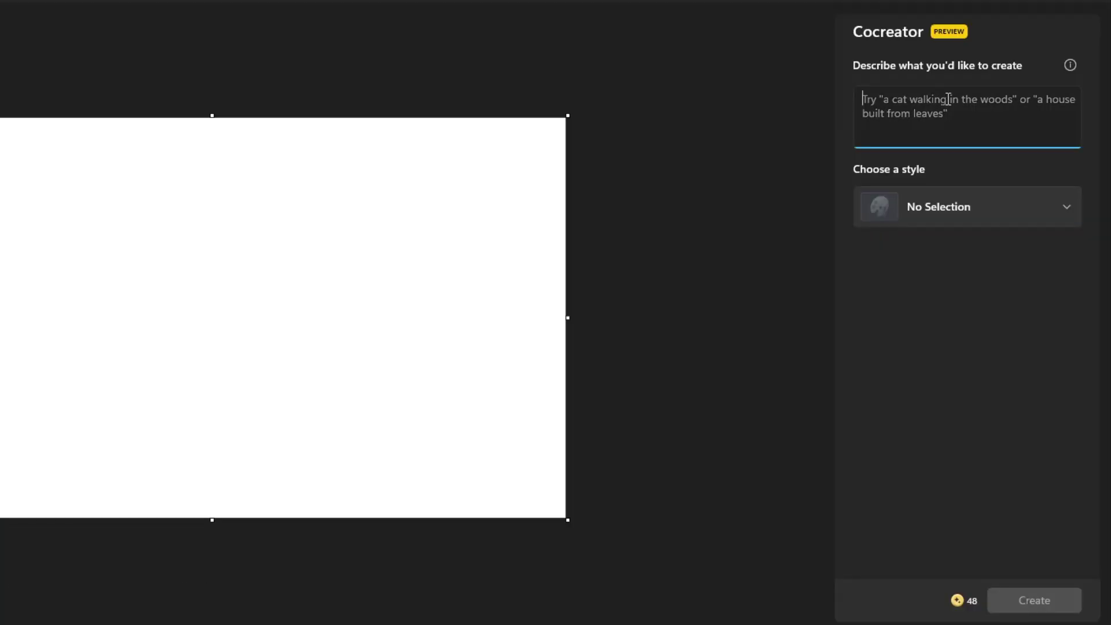
text(MAN CRYING IN SUNSET)
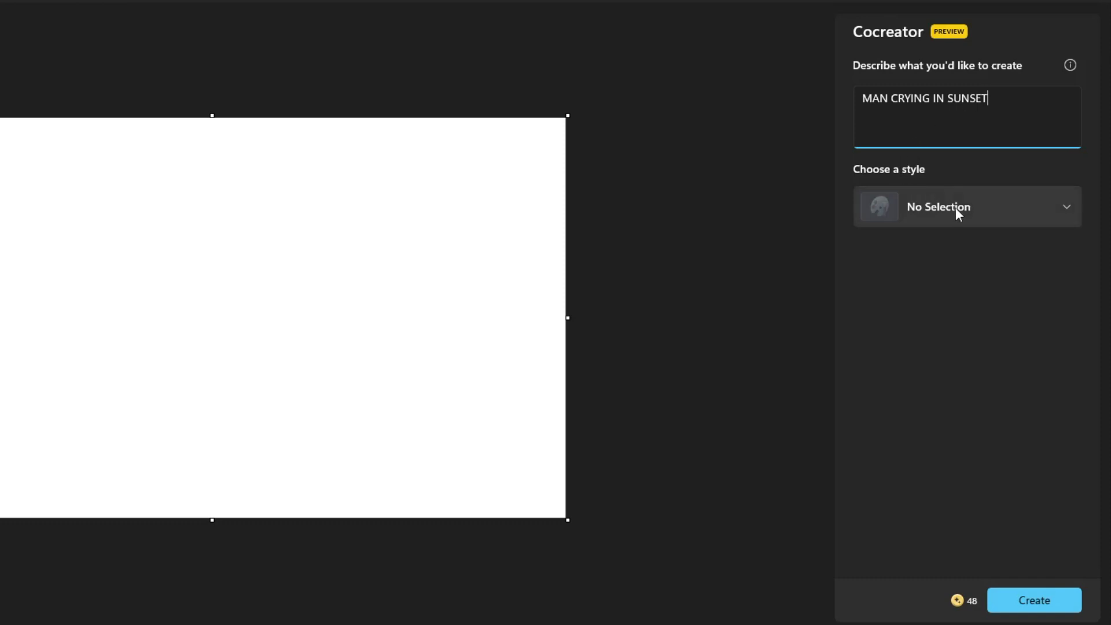
click(995, 223)
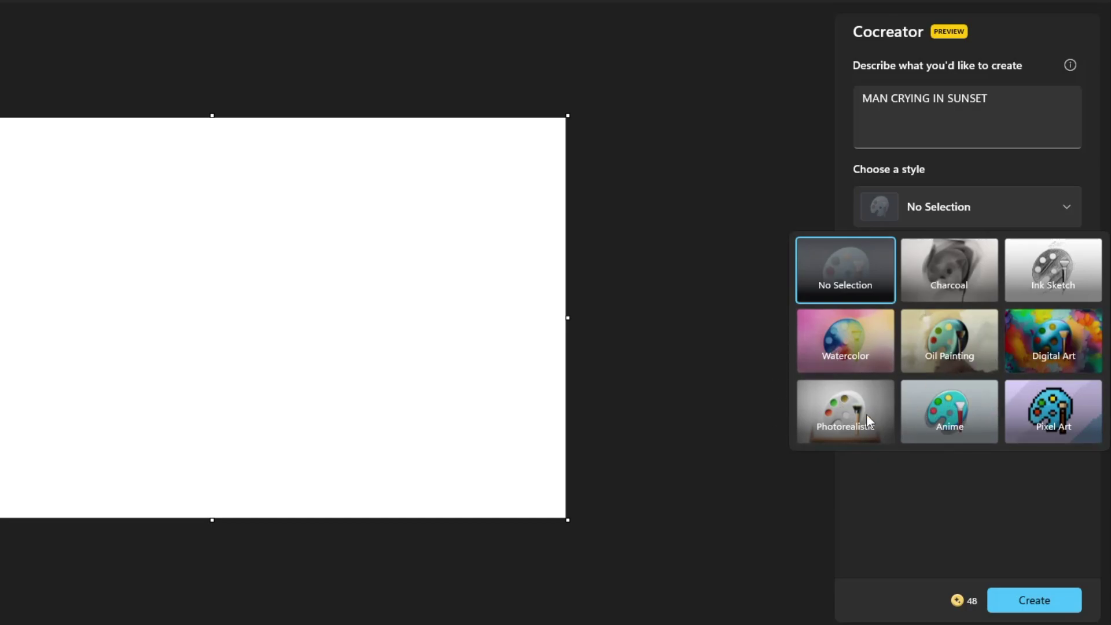
click(947, 409)
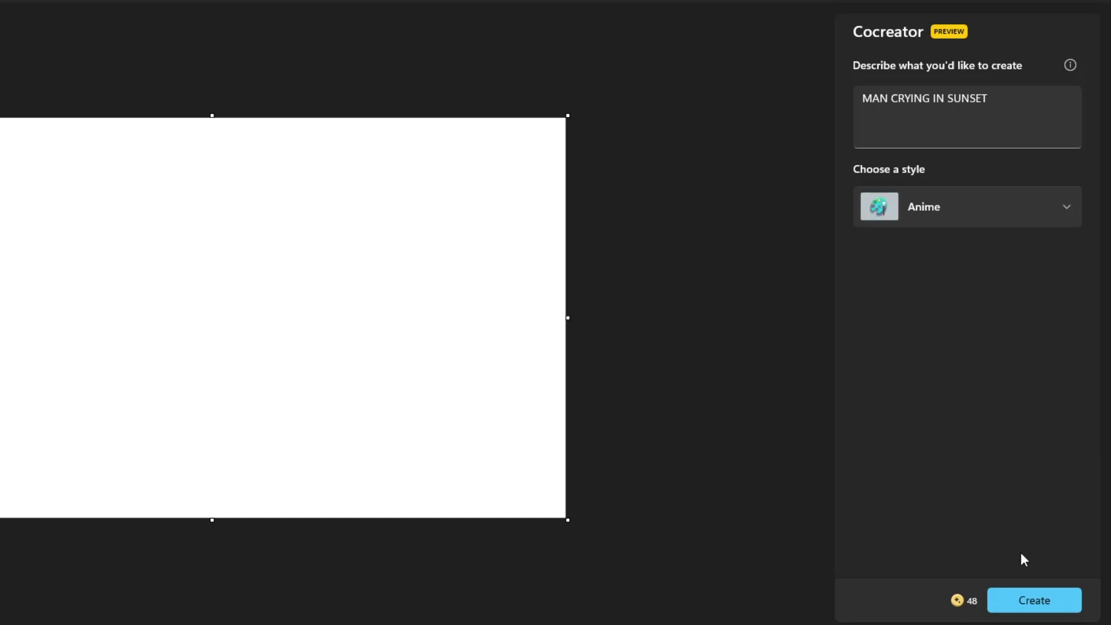
click(1022, 604)
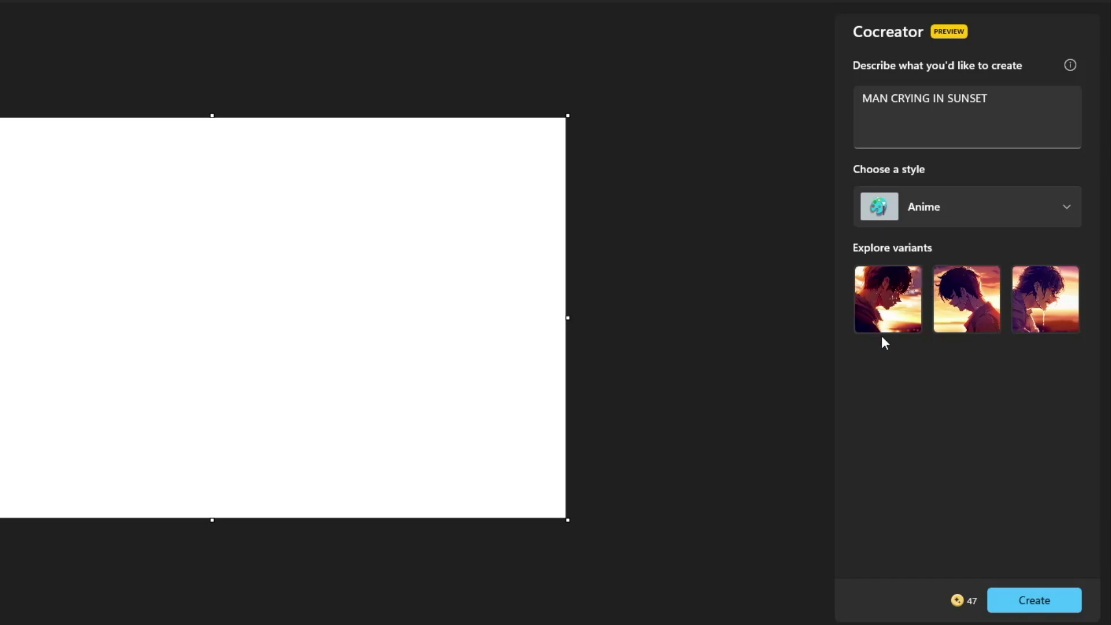
Place the first Anime variant on the canvas, then swap in the second and third variants
click(890, 307)
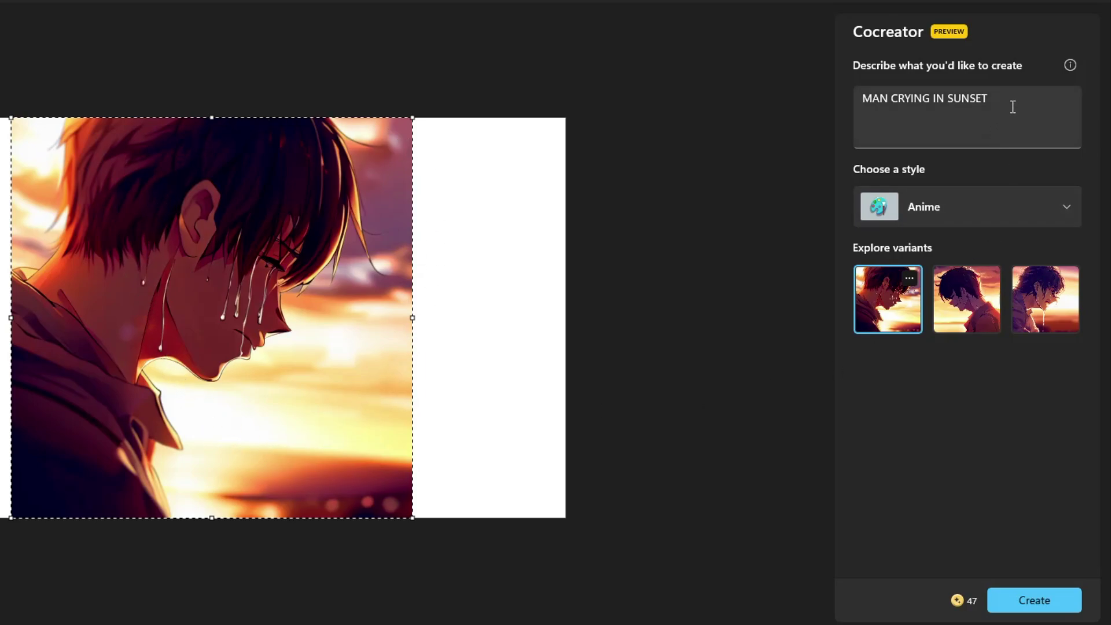
click(971, 302)
click(1053, 307)
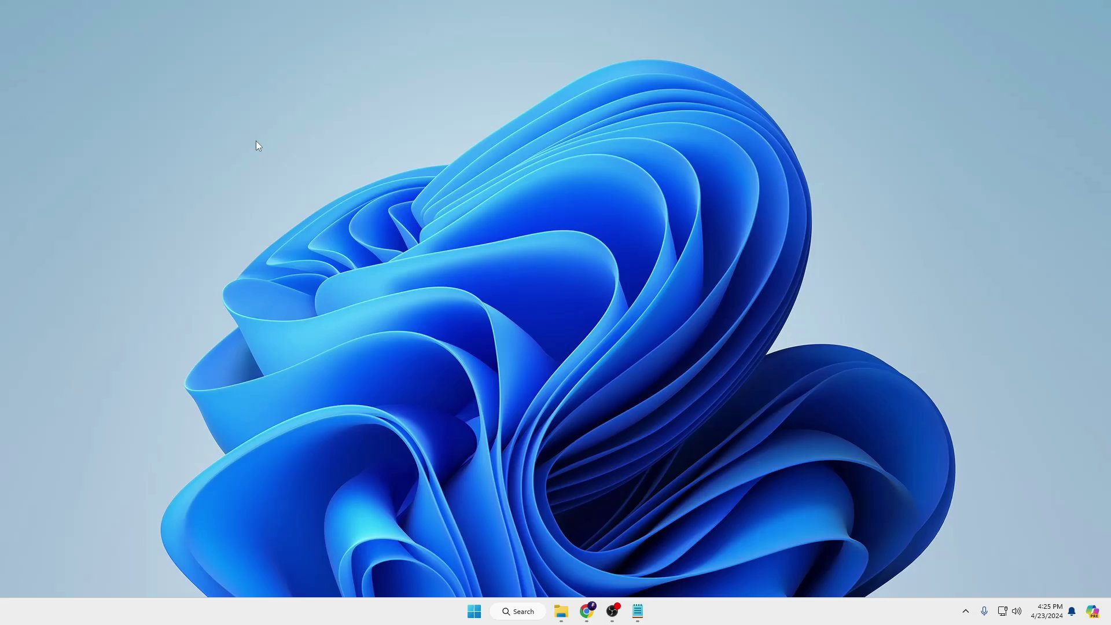
Open Settings from the Start context menu, search 'SEARCH', and go to the Searching Windows page
right_click(475, 611)
click(451, 486)
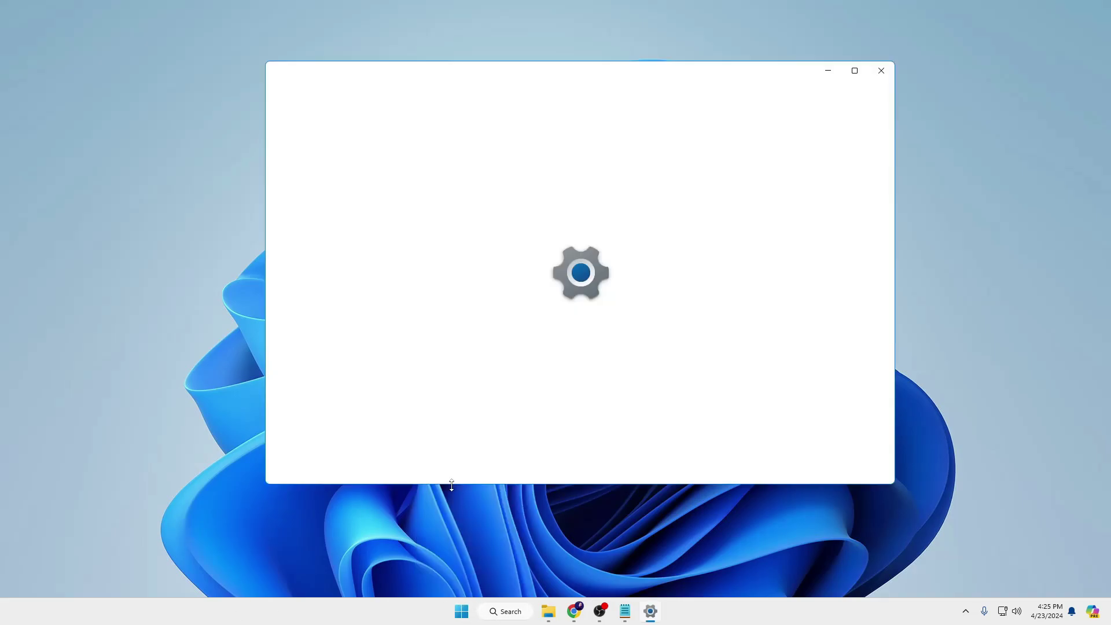
text(SEARCH)
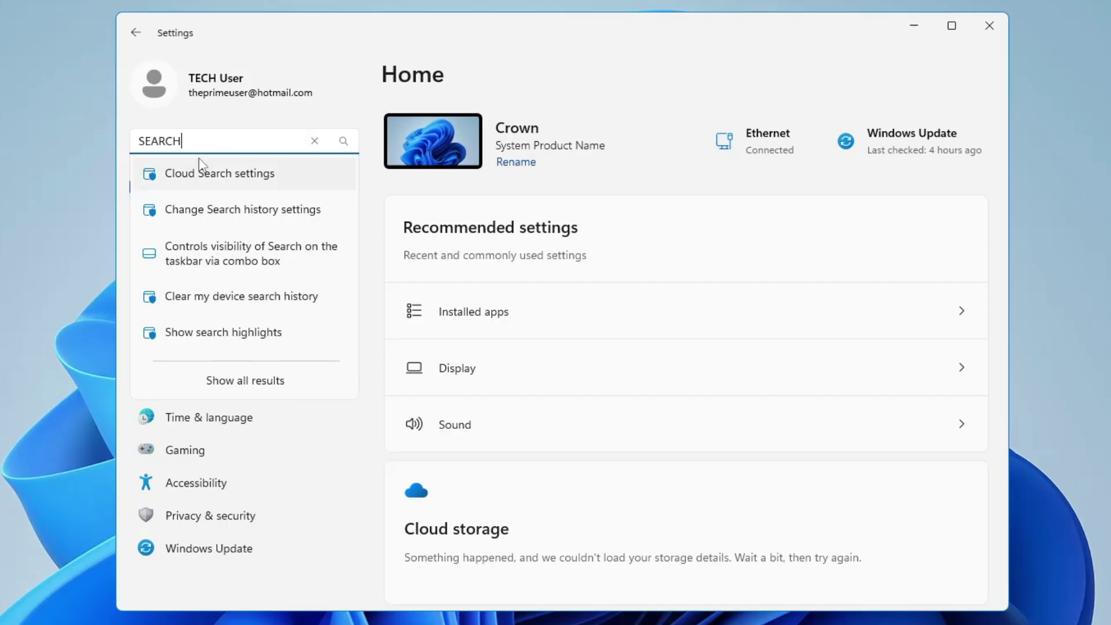
click(296, 215)
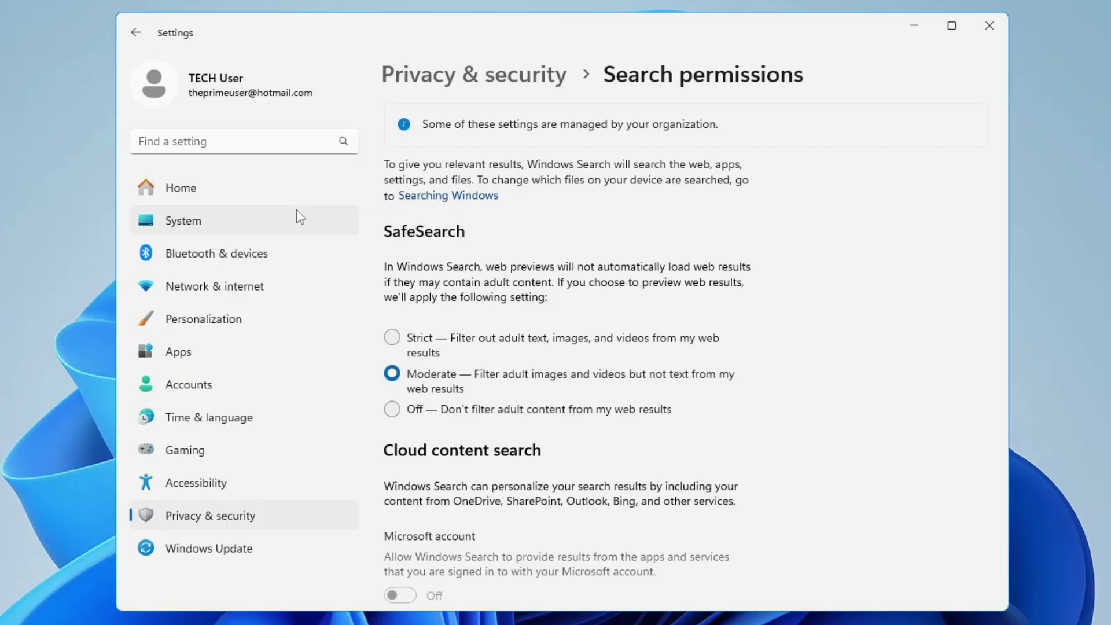
click(447, 196)
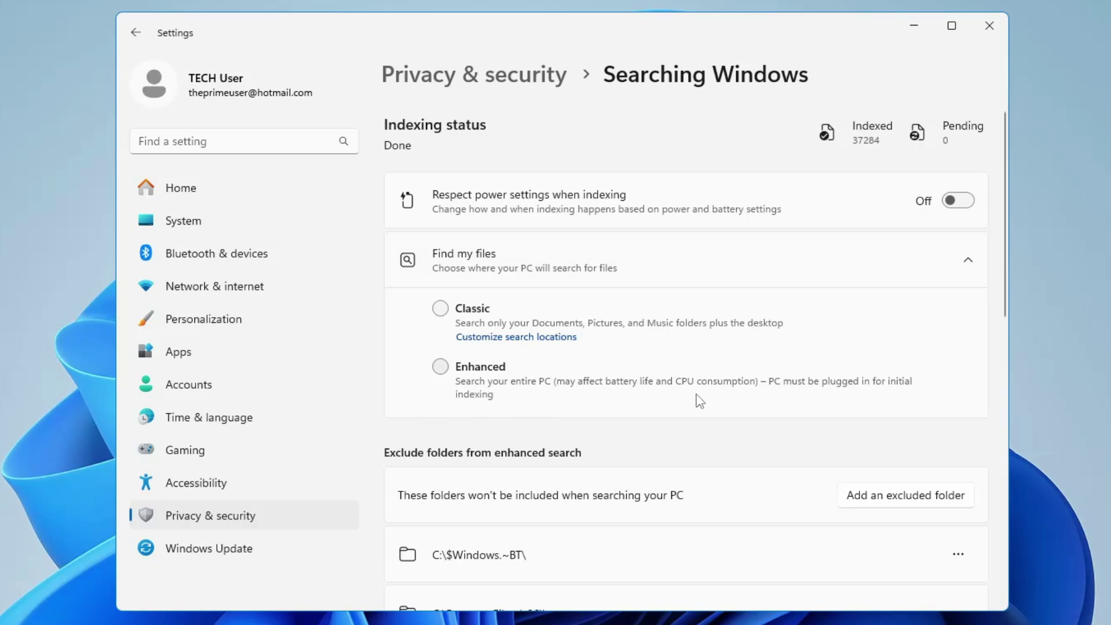
Switch Find my files to Classic search
click(440, 309)
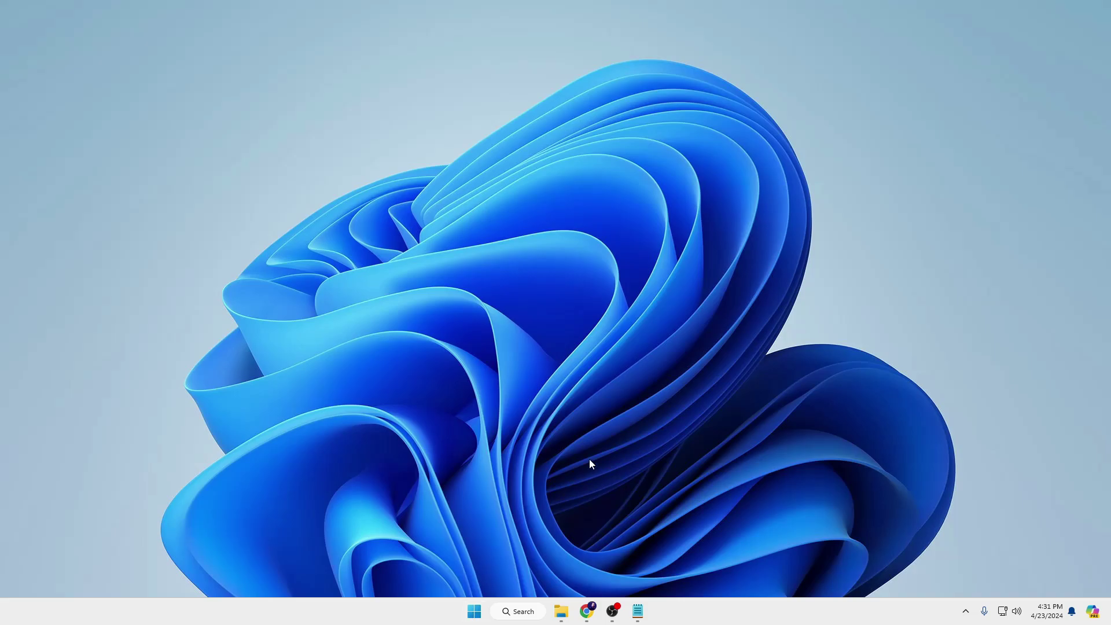
Find Windows Features via a 'TURN WINDOWS' search, check Windows Sandbox, and confirm with OK
click(524, 616)
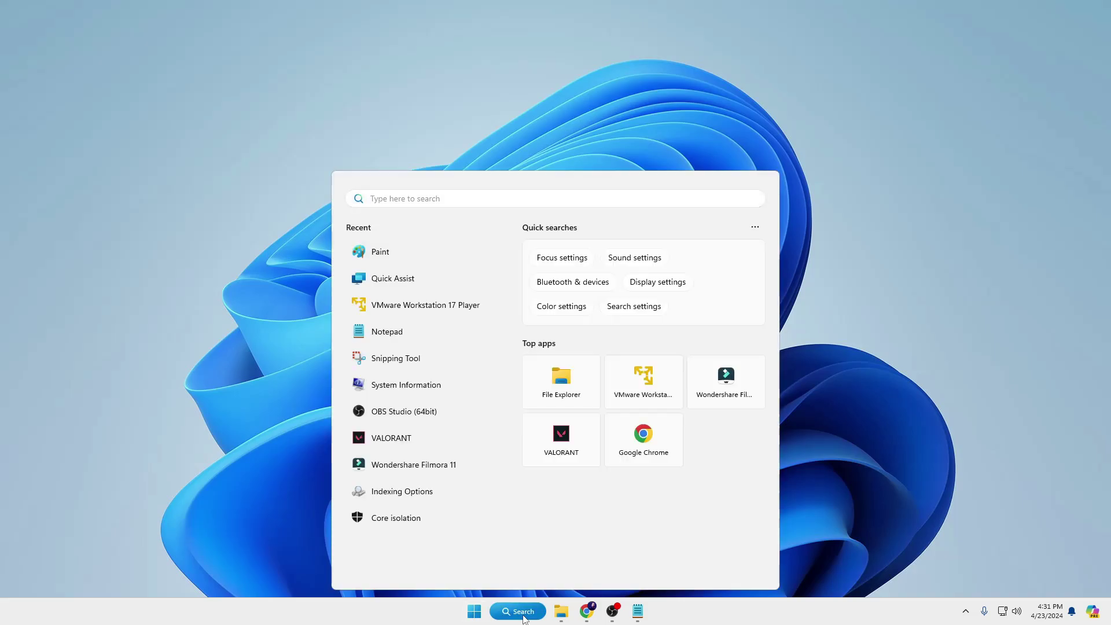
text(TURN WINDOWS)
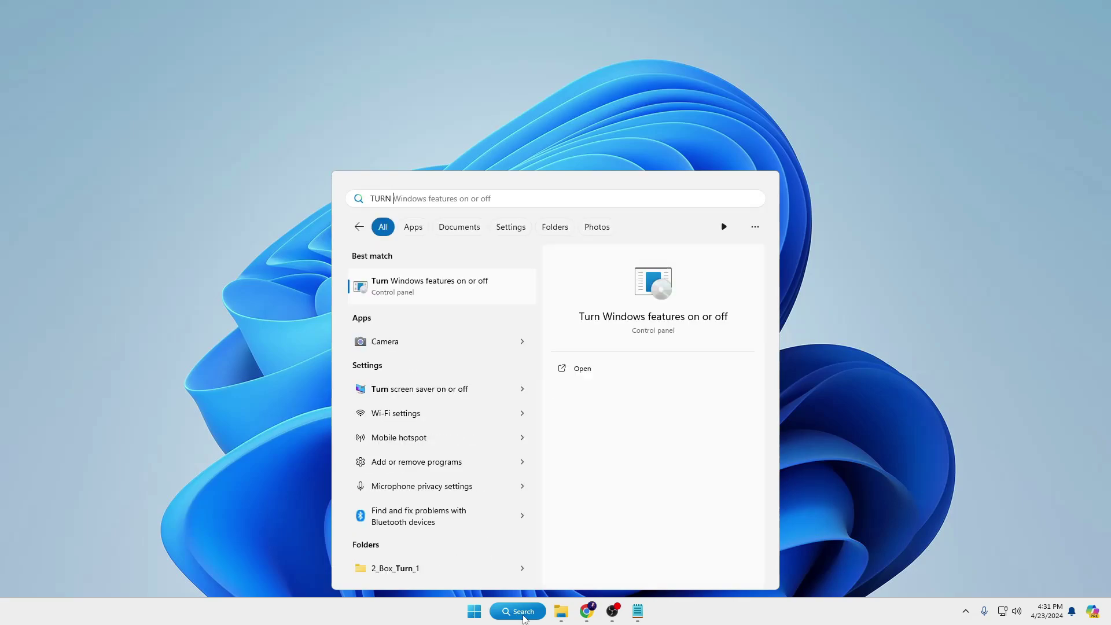
click(447, 283)
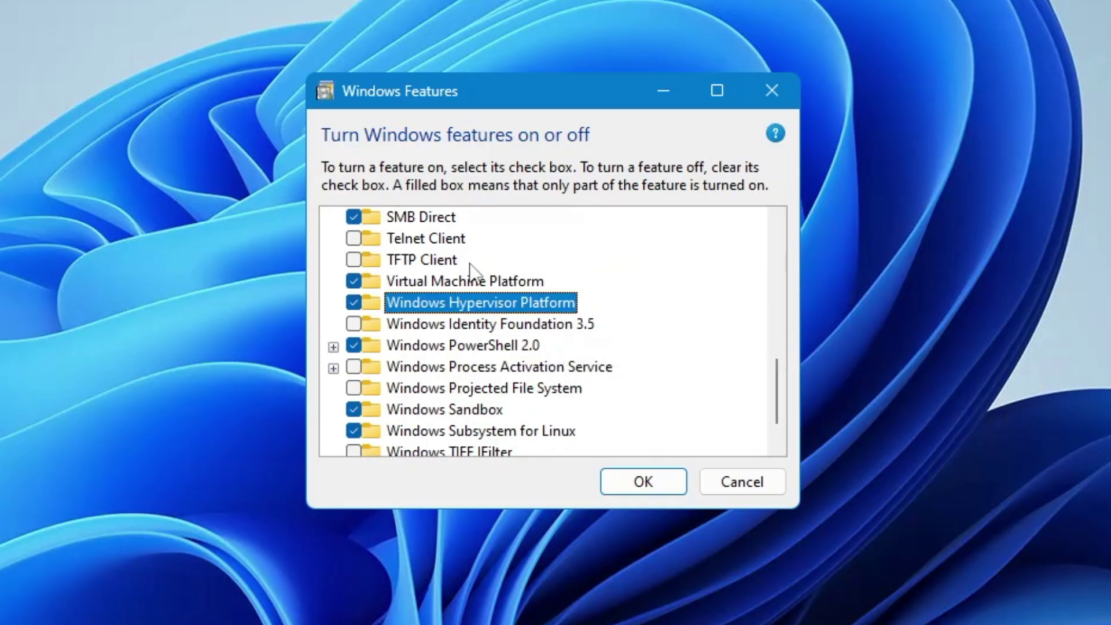
scroll(515, 285, down, 1)
scroll(473, 272, down, 1)
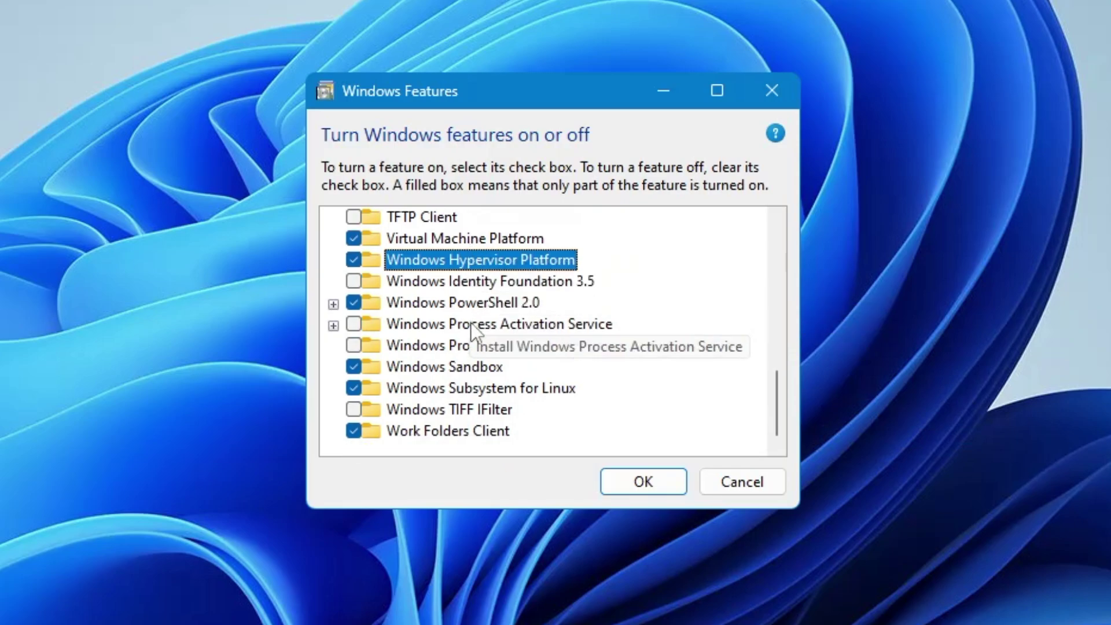
click(444, 370)
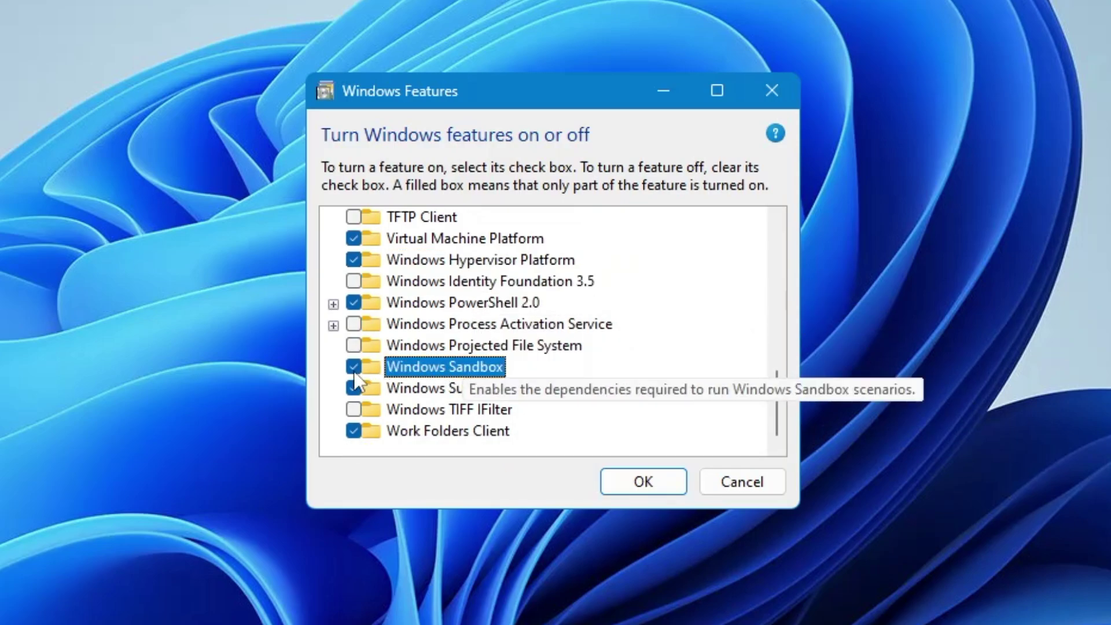
click(623, 489)
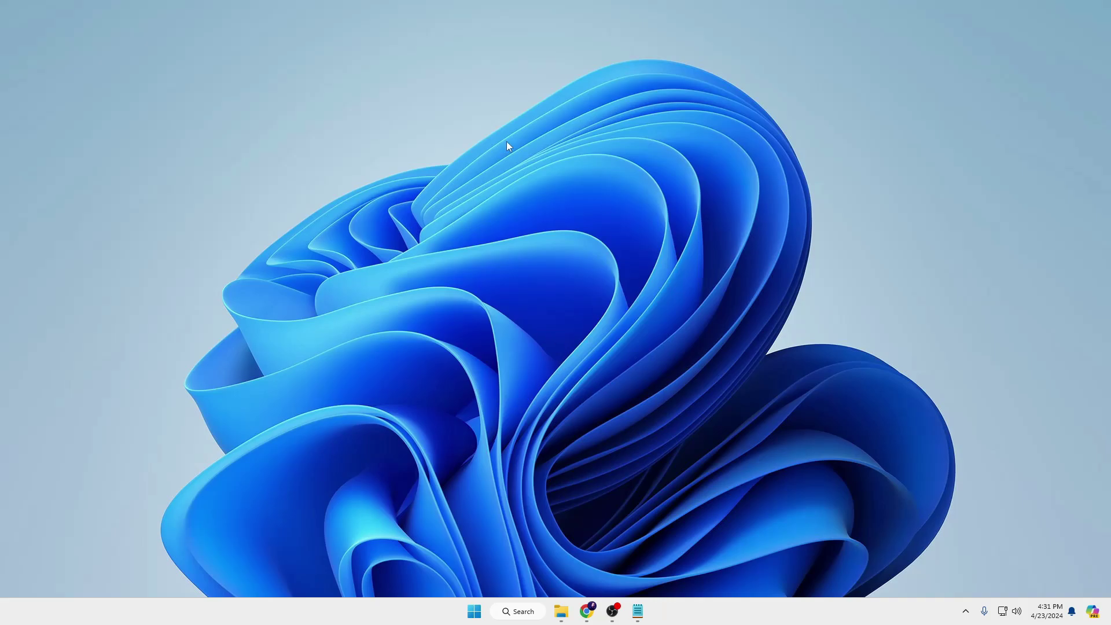
Launch Windows Sandbox from a Windows search for 'SANDBOX'
click(519, 612)
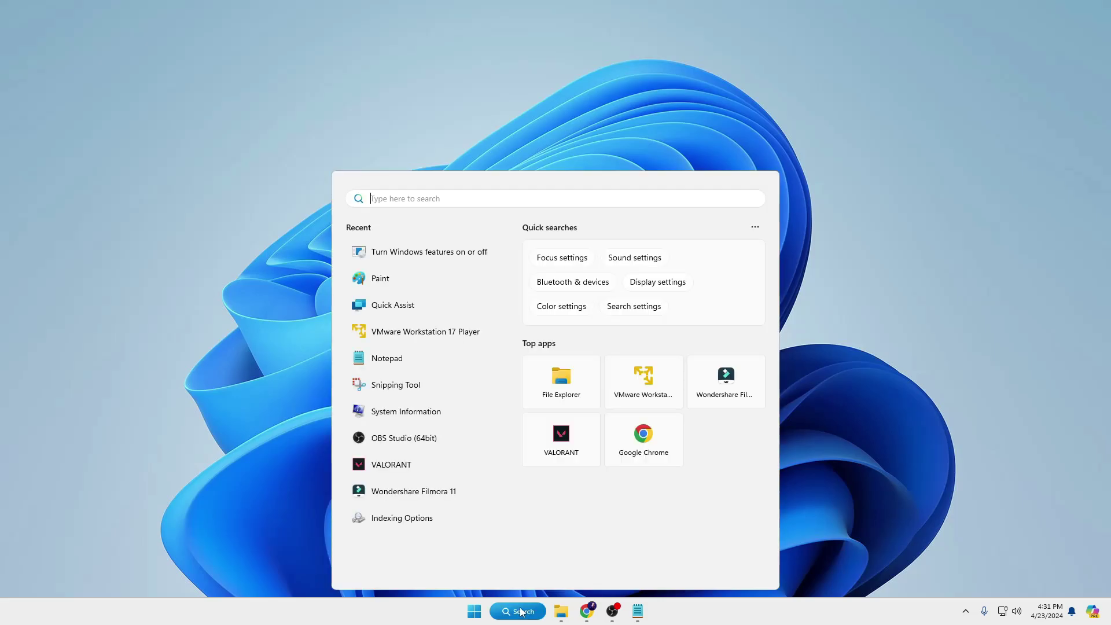
text(SANDBOX)
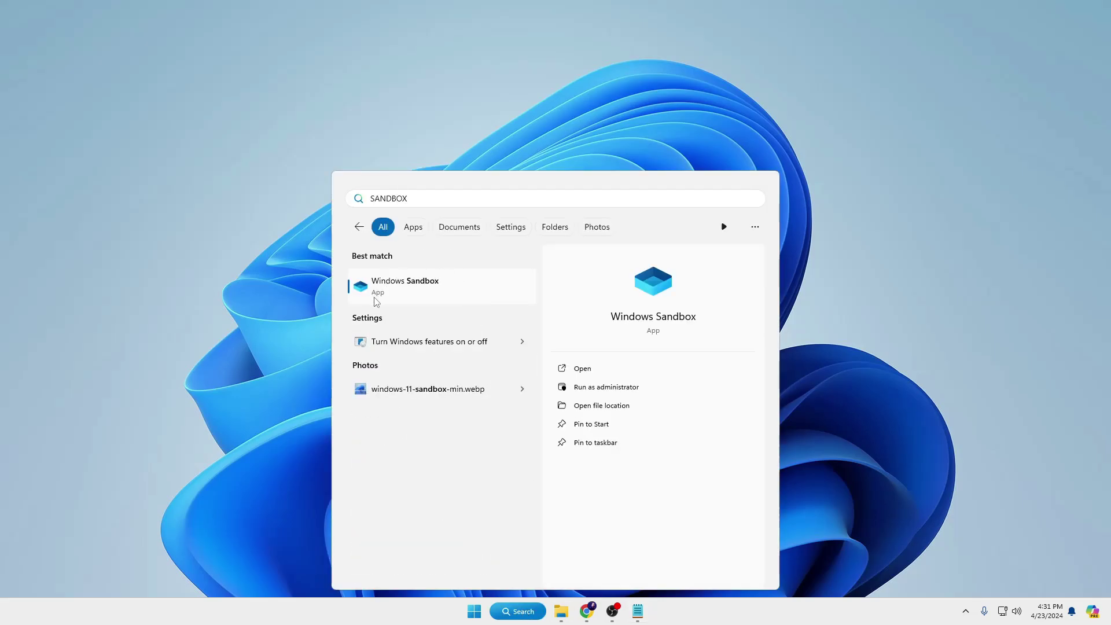
click(451, 299)
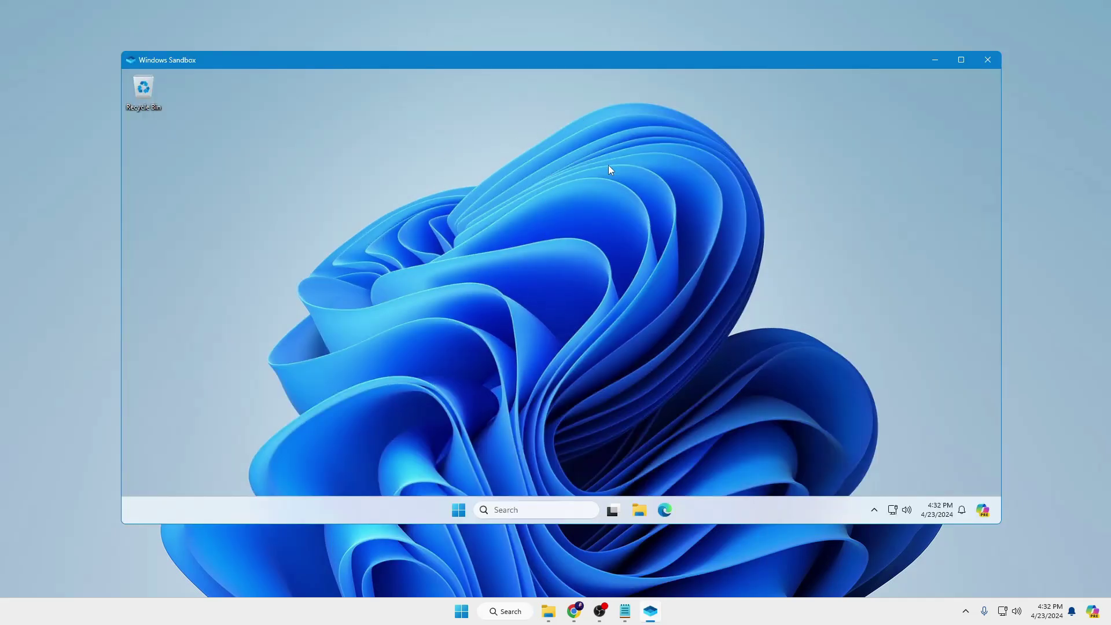
Reposition the Sandbox window, minimize it, and restore it from the taskbar
drag(726, 61, 701, 52)
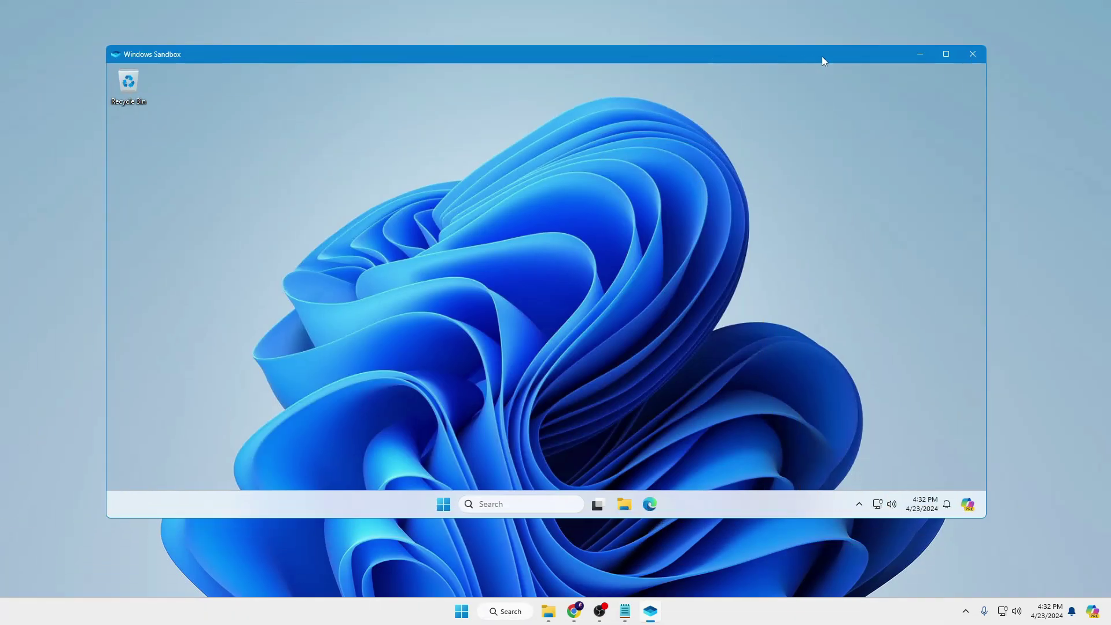
click(927, 58)
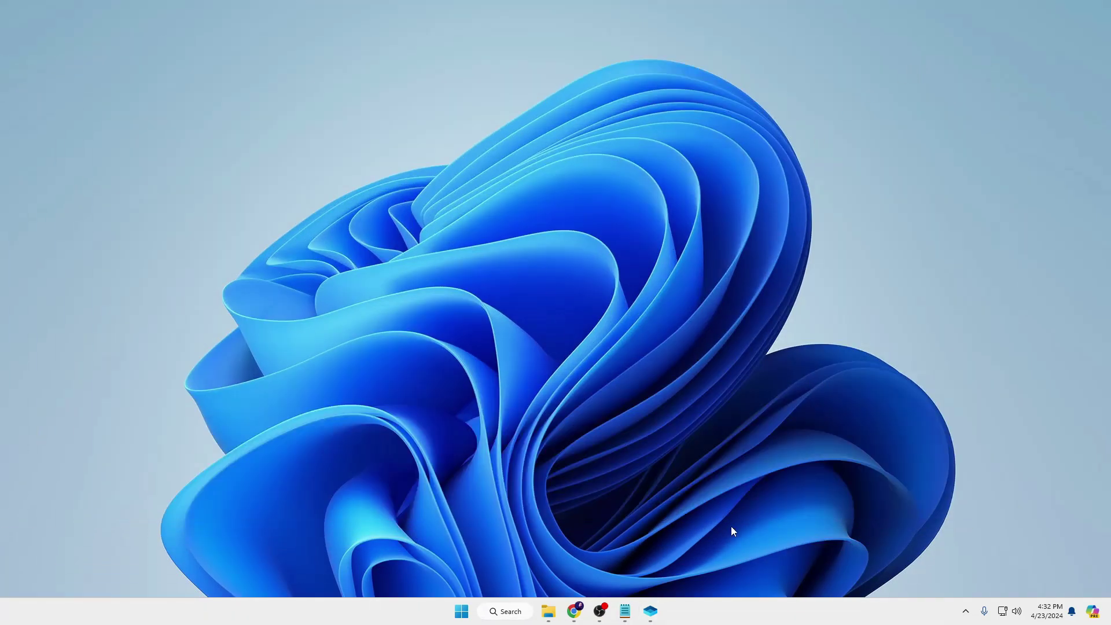
click(651, 611)
drag(645, 57, 673, 56)
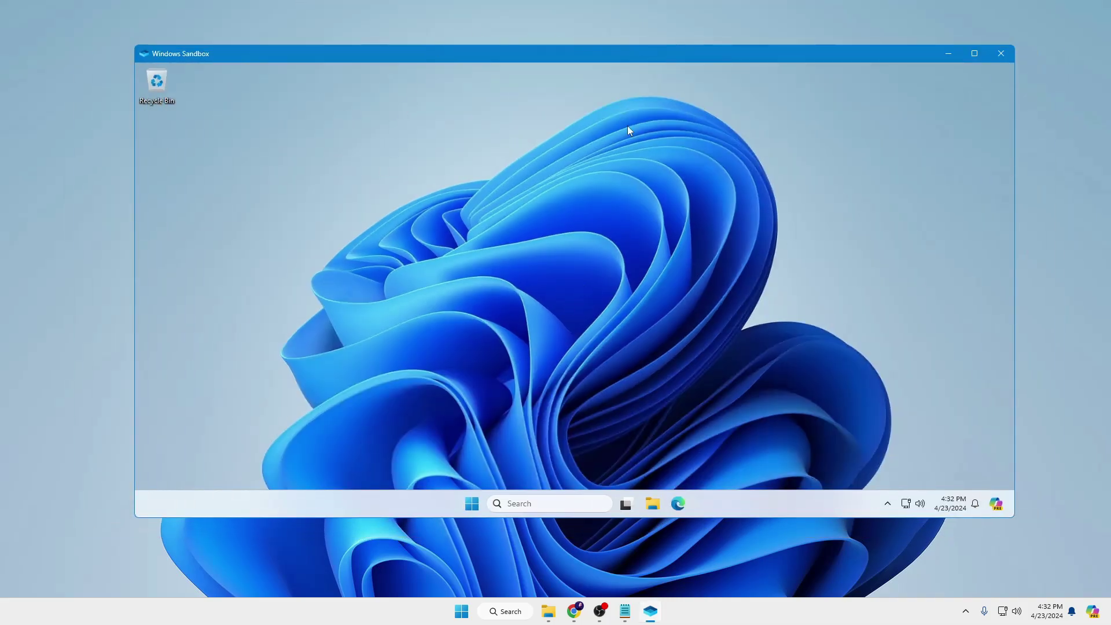